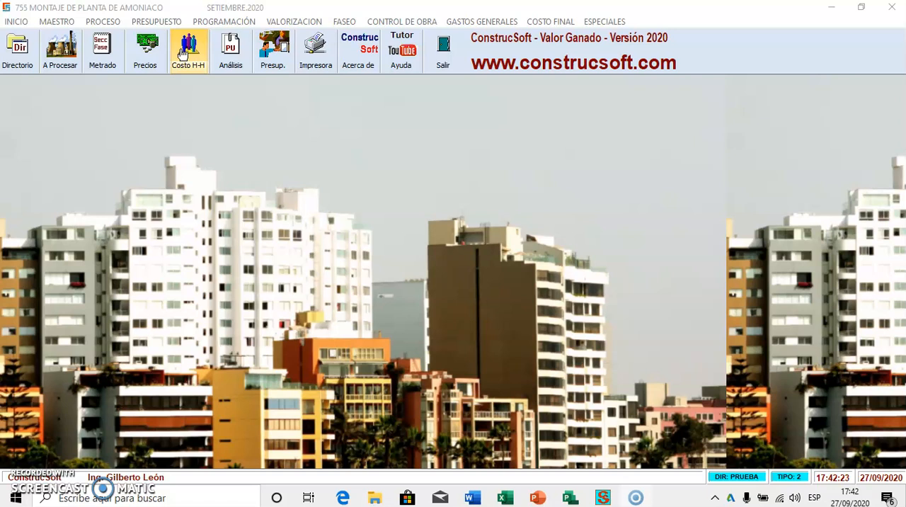
# Open the average man-hour cost calculation and set the local personnel percentages to Capataz 30, Operario 50, Oficial 100 and Ayudante 100
pyautogui.click(183, 54)
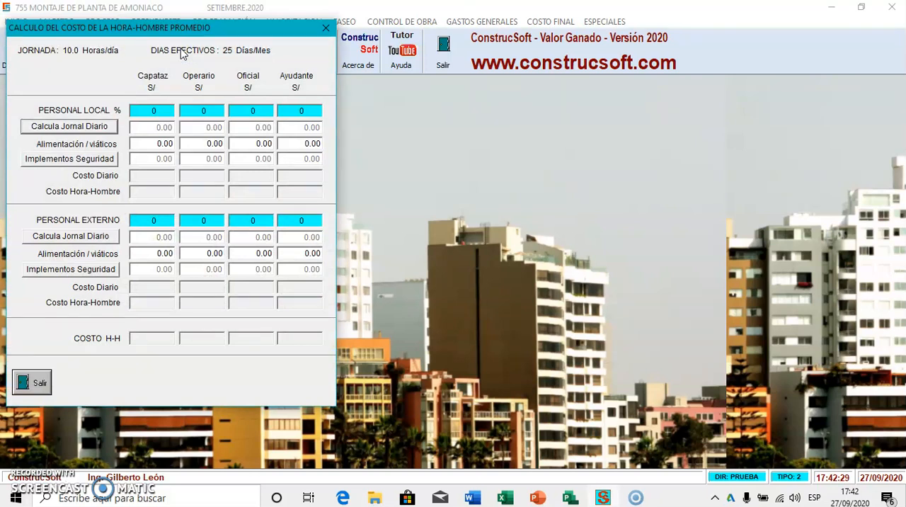
pyautogui.click(144, 110)
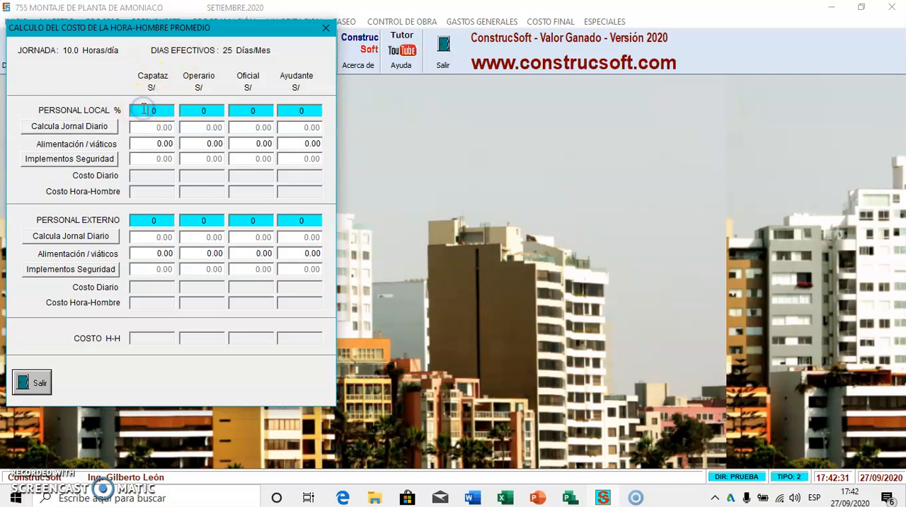
pyautogui.write('3')
pyautogui.press('Tab')
pyautogui.write('50')
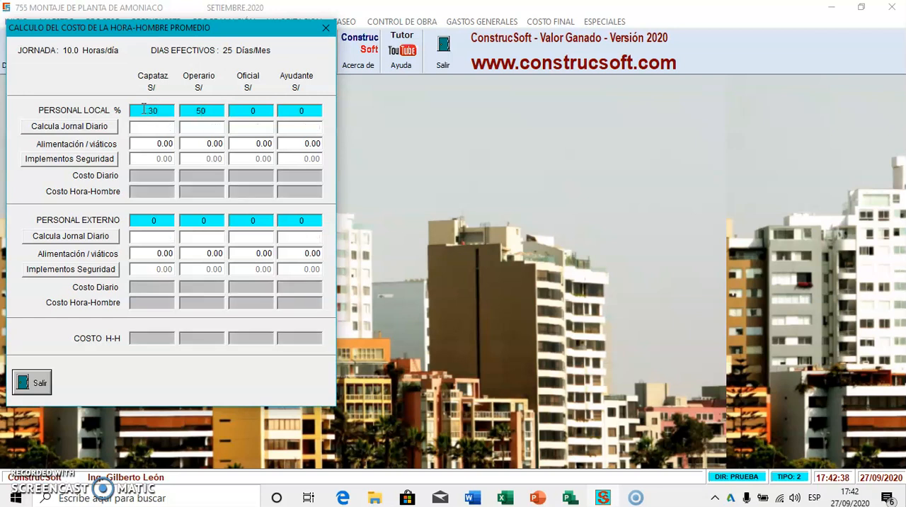
pyautogui.press('Tab')
pyautogui.write('10')
pyautogui.press('Tab')
pyautogui.click(286, 110)
pyautogui.write('10')
pyautogui.press('Tab')
# Set the external personnel percentages to 70 for Capataz and 50 for Operario
pyautogui.click(141, 221)
pyautogui.write('70')
pyautogui.press('Tab')
pyautogui.write('50')
pyautogui.press('Tab')
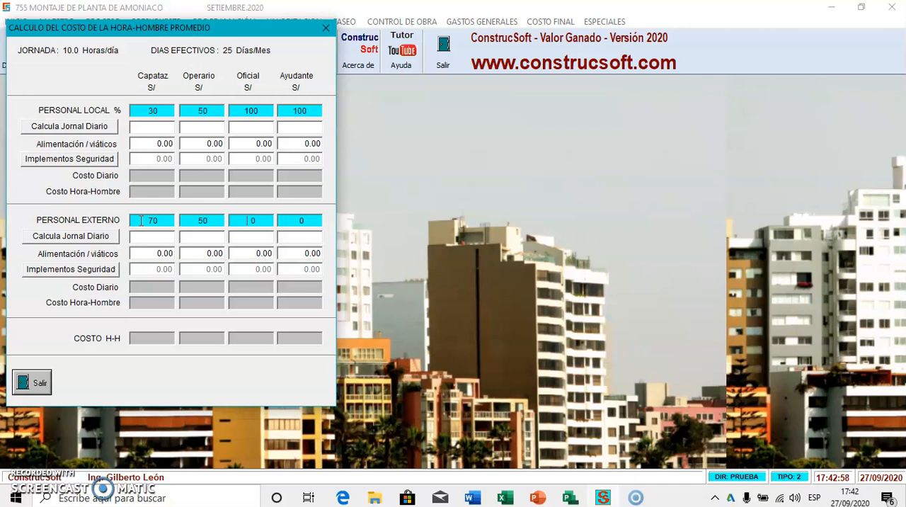
# In the local daily wage calculation, enter Leyes Sociales 117% and monthly salaries of 1,800 Capataz, 1,500 Operario, 1,300 Oficial and 1,150 Ayudante
pyautogui.click(70, 128)
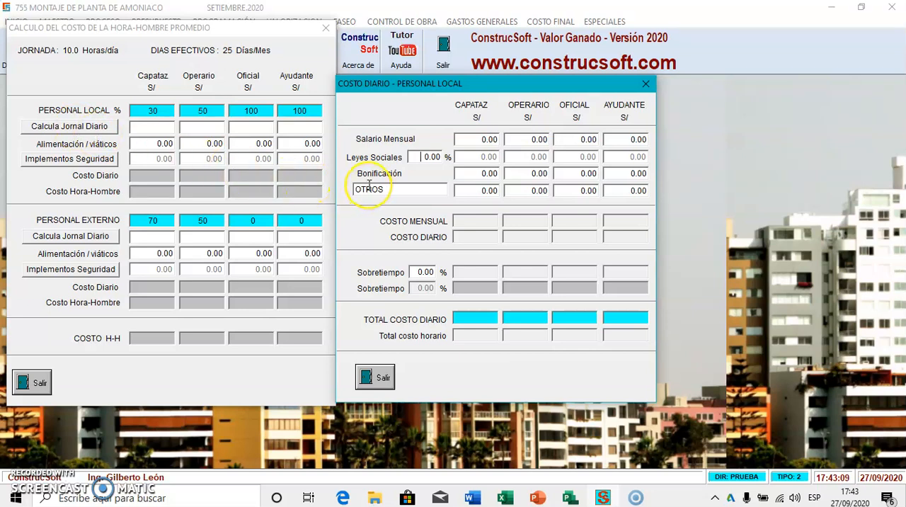
pyautogui.write('117.')
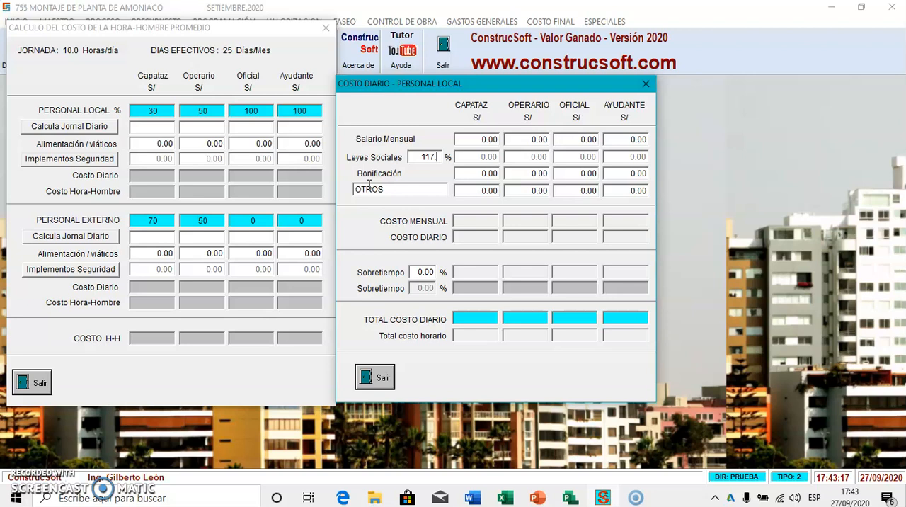
pyautogui.click(470, 137)
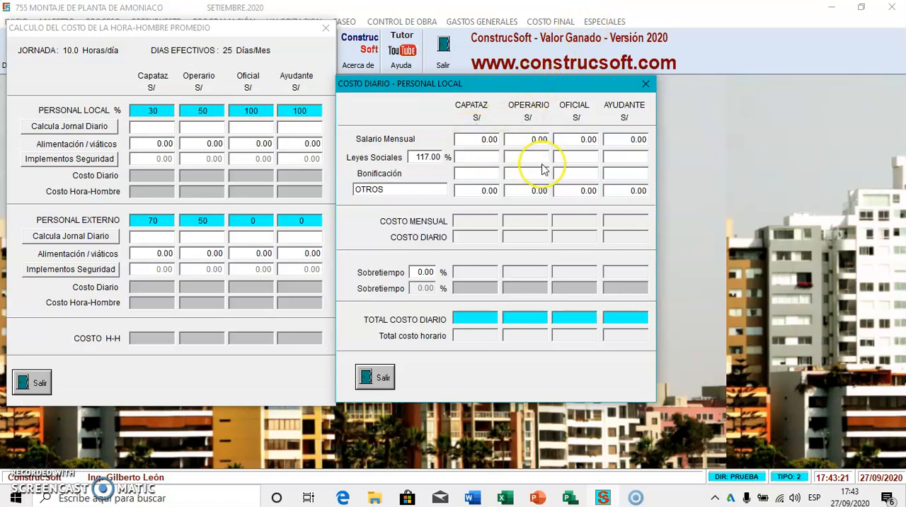
pyautogui.write('1,800 .')
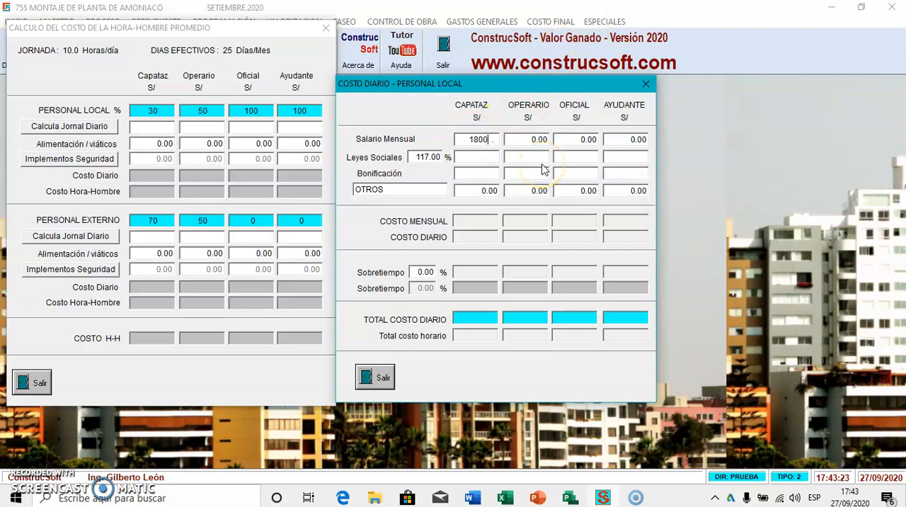
pyautogui.press('Tab')
pyautogui.write('1500')
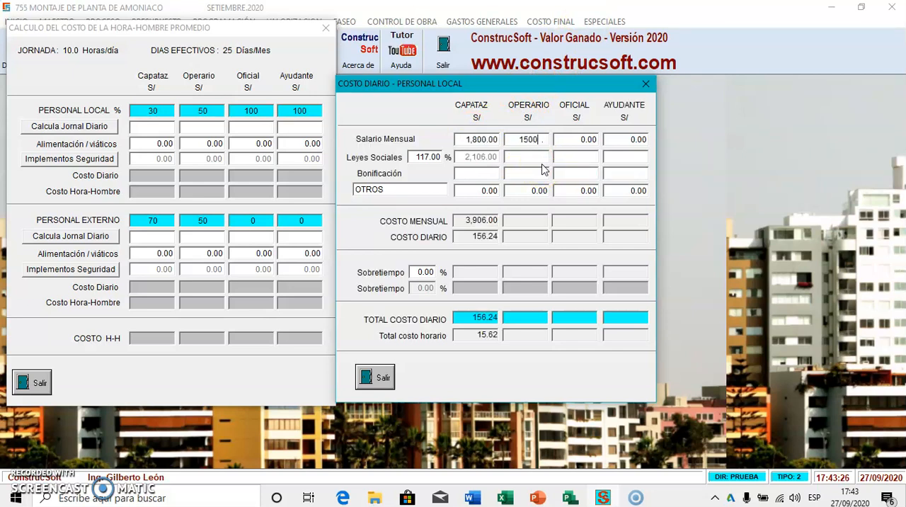
pyautogui.press('Tab')
pyautogui.write('1300')
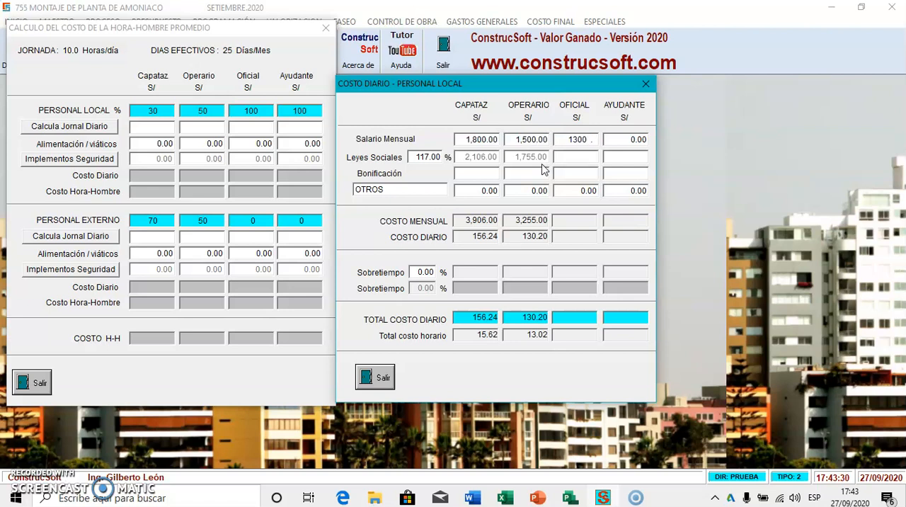
pyautogui.press('Tab')
pyautogui.write('1,1')
pyautogui.write('50')
pyautogui.press('Tab')
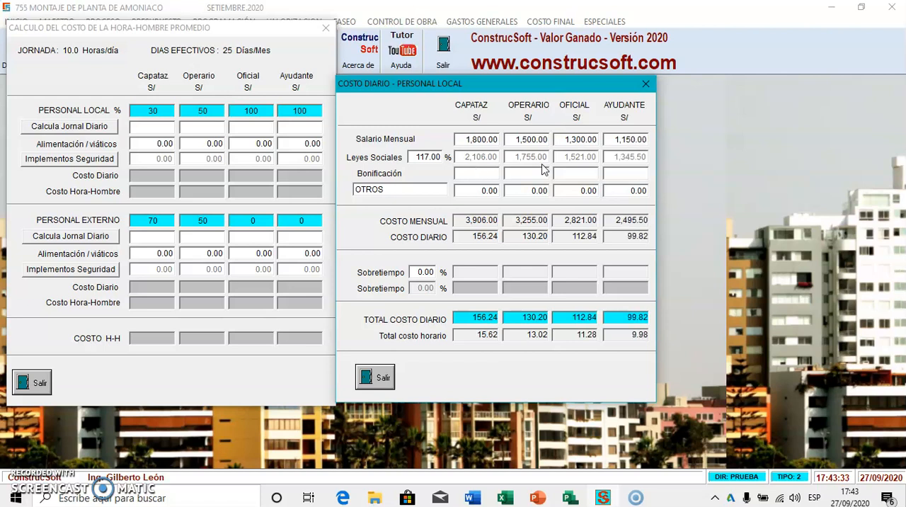
# Enter a Bonificación of 100 for the Capataz in the local personnel daily cost
pyautogui.click(481, 172)
pyautogui.write('100')
pyautogui.press('Tab')
pyautogui.click(412, 189)
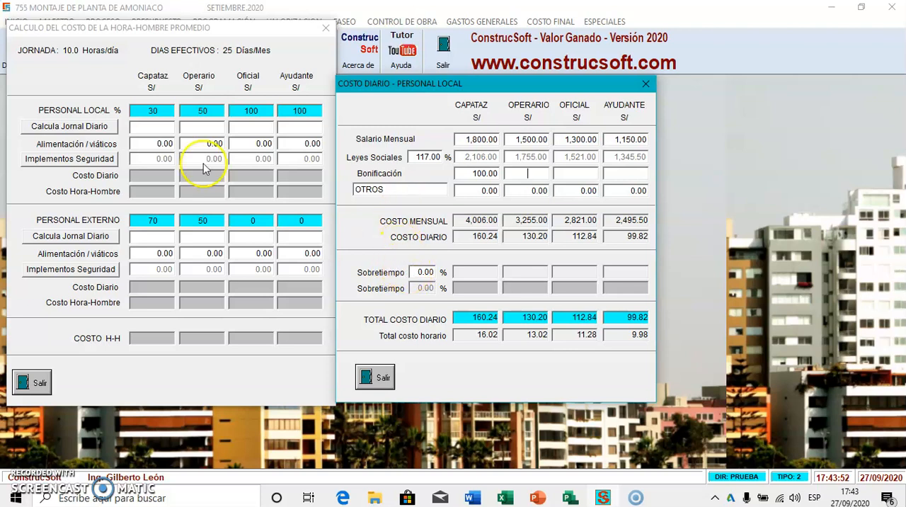
# Set the first Sobretiempo rate for local personnel to 60% and return to the man-hour cost calculation
pyautogui.click(410, 272)
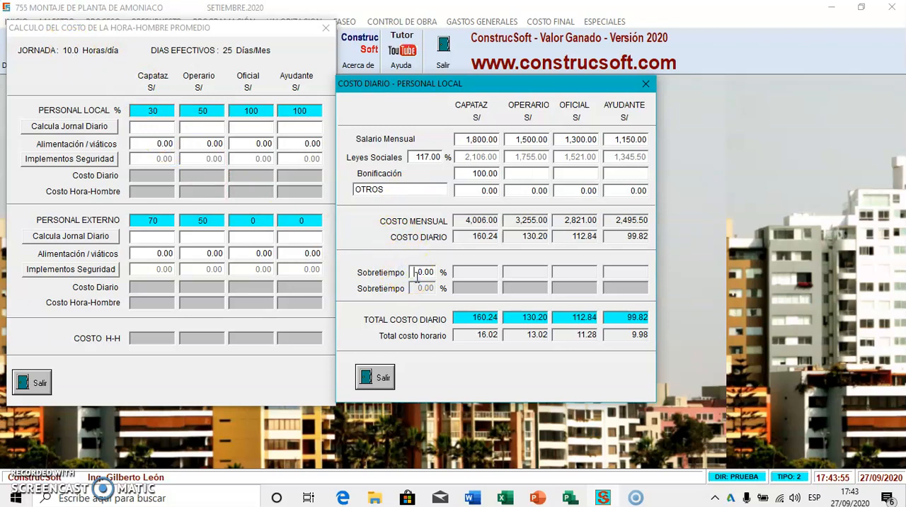
pyautogui.write('6')
pyautogui.press('Return')
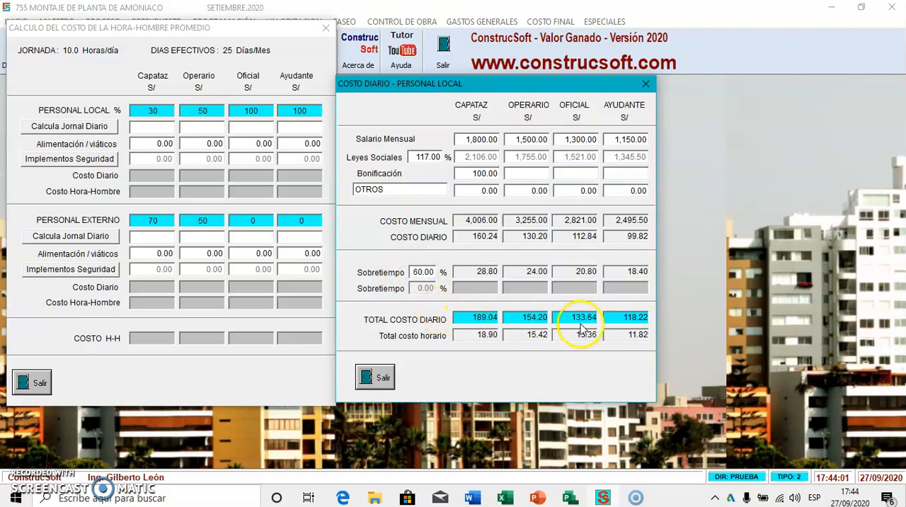
pyautogui.click(105, 128)
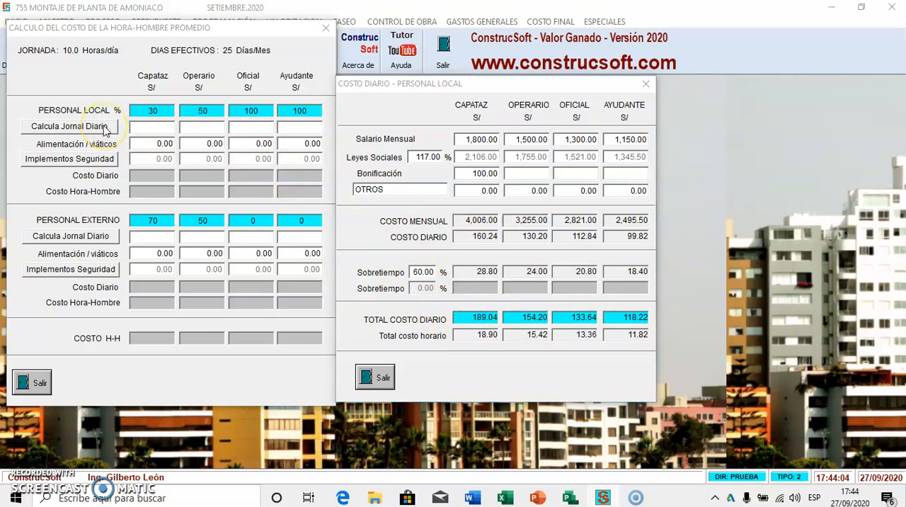
pyautogui.click(388, 375)
# Set the local personnel's Alimentación / viáticos to 20 for both Capataz and Operario
pyautogui.click(142, 142)
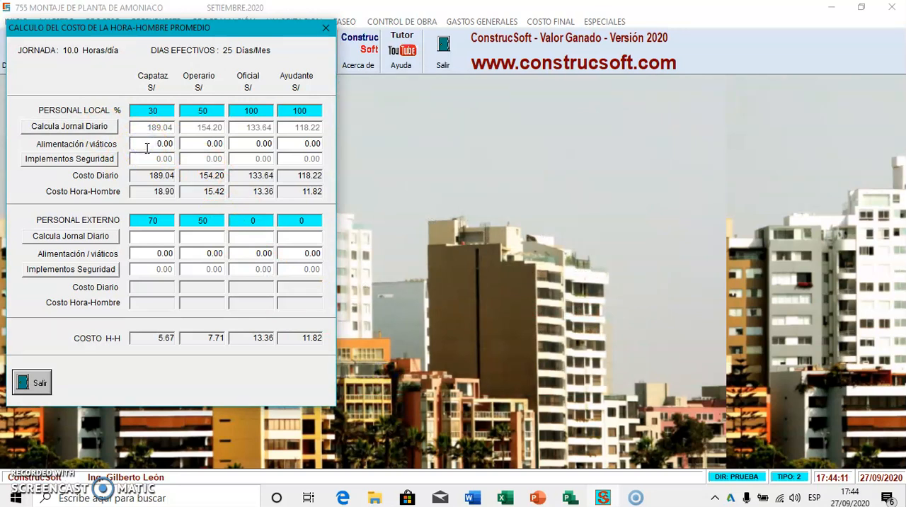
pyautogui.write('20')
pyautogui.press('Tab')
pyautogui.write('20')
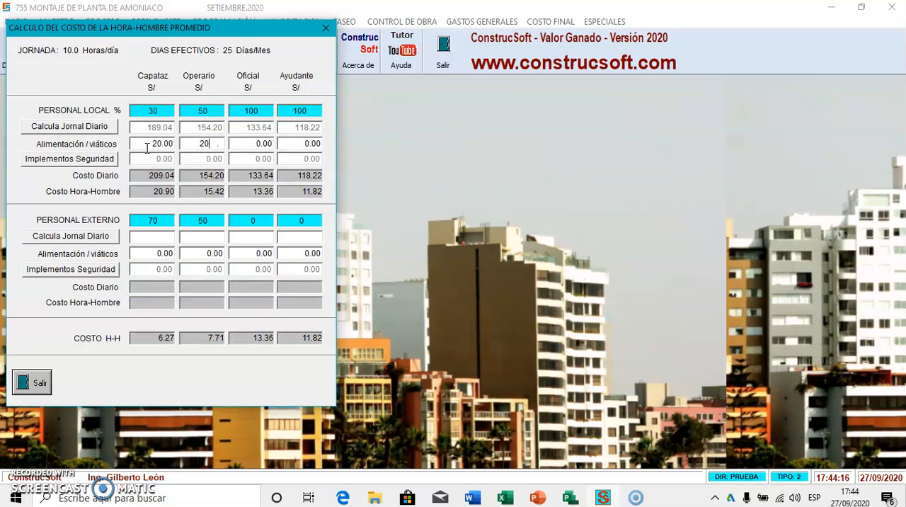
pyautogui.press('Tab')
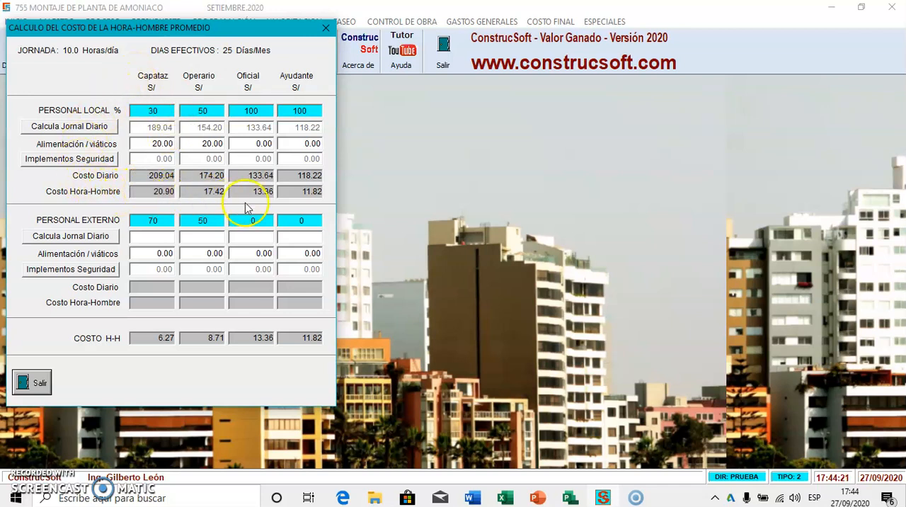
# In the external daily wage calculation, enter Leyes Sociales 117% and monthly salaries of 2,500 for Capataz and 2,000 for Operario
pyautogui.click(92, 235)
pyautogui.click(422, 157)
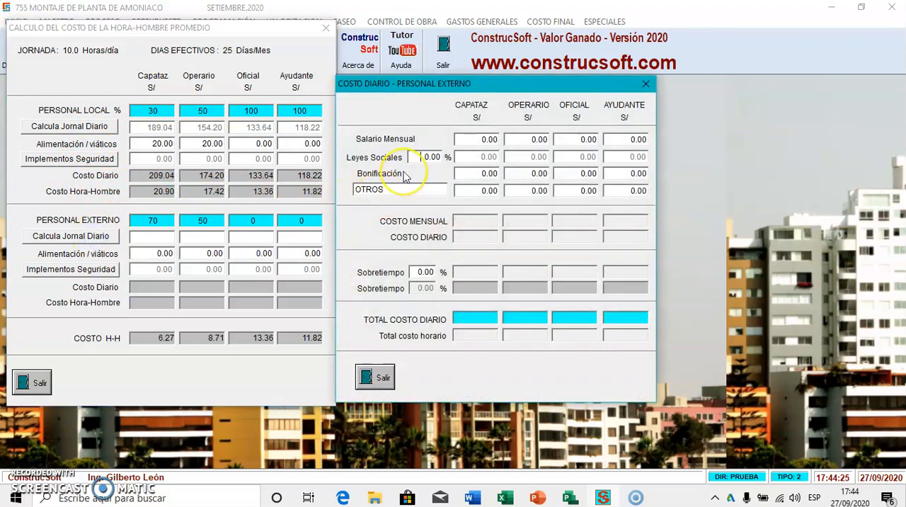
pyautogui.write('117')
pyautogui.click(465, 141)
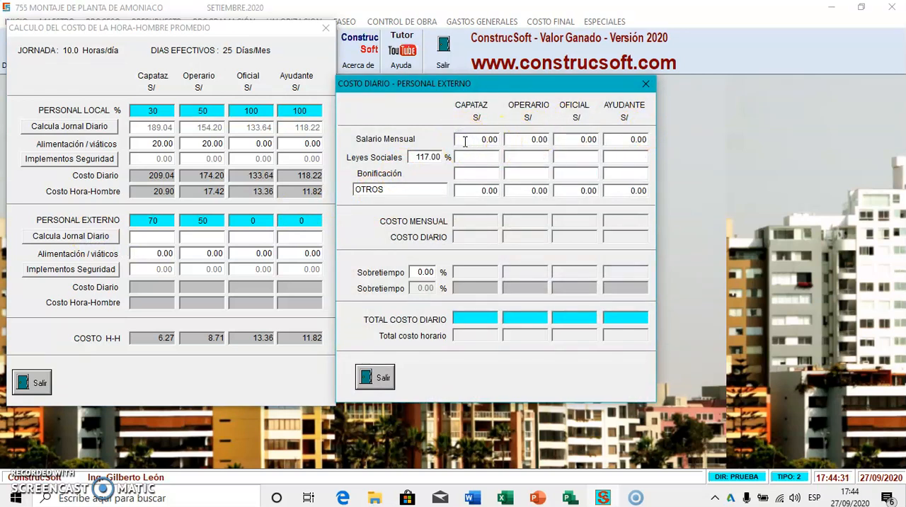
pyautogui.write('2500')
pyautogui.press('Tab')
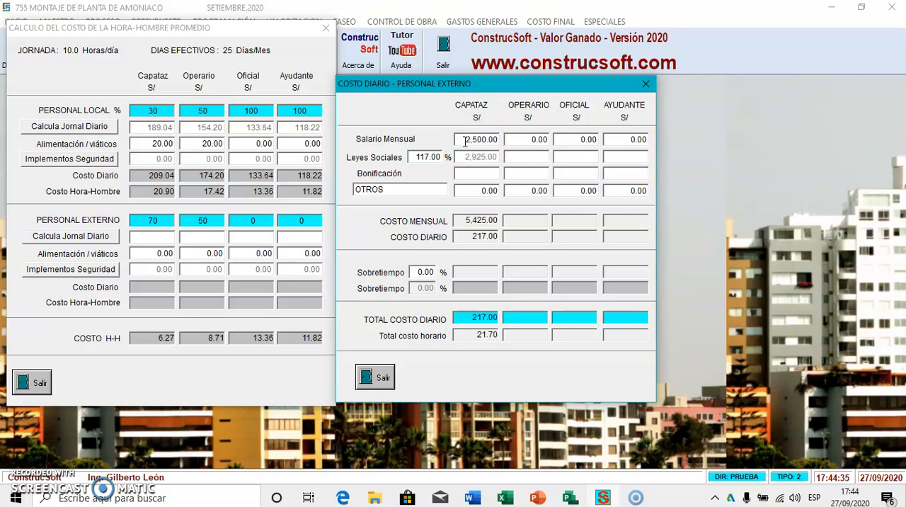
pyautogui.write('2000')
pyautogui.press('Tab')
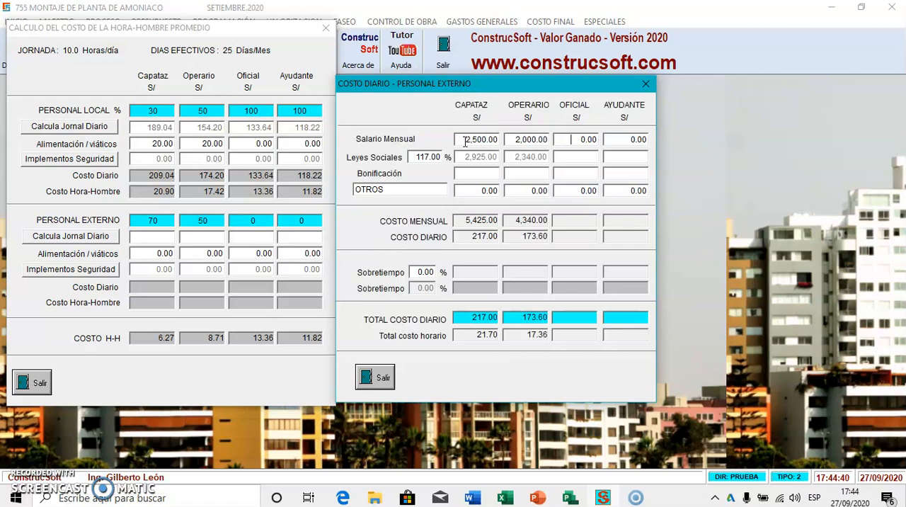
# Enter a Bonificación of 50 each for the external Capataz and Operario
pyautogui.click(472, 174)
pyautogui.write('50')
pyautogui.press('Tab')
pyautogui.write('50')
pyautogui.press('Tab')
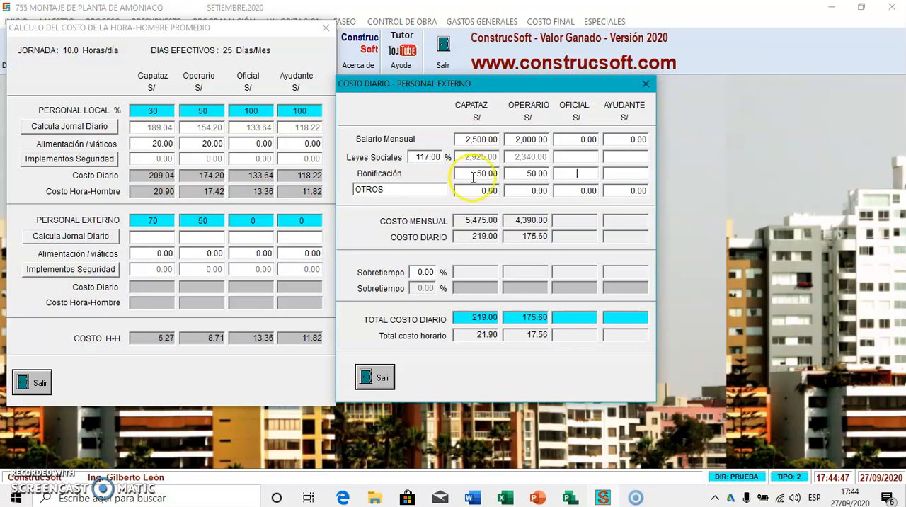
# Set the first Sobretiempo rate for external personnel to 60% and close the external daily cost calculation
pyautogui.write('60')
pyautogui.press('Tab')
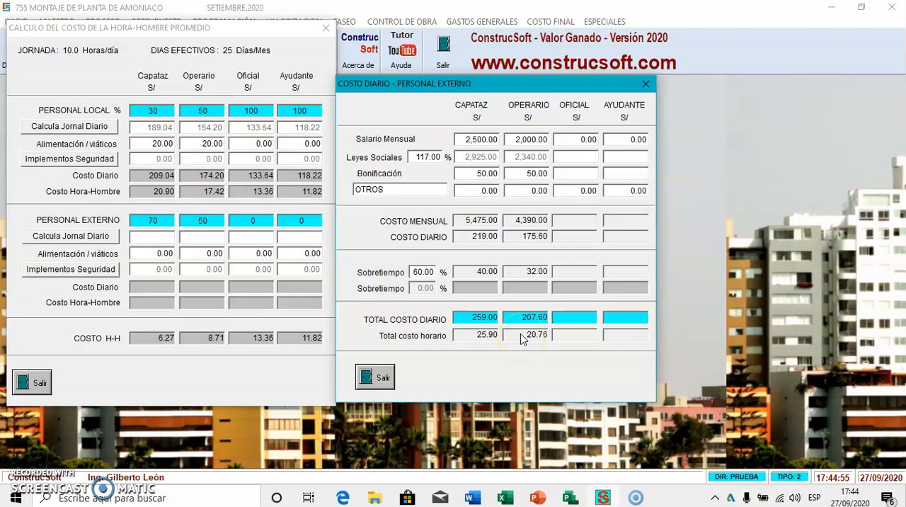
pyautogui.click(376, 377)
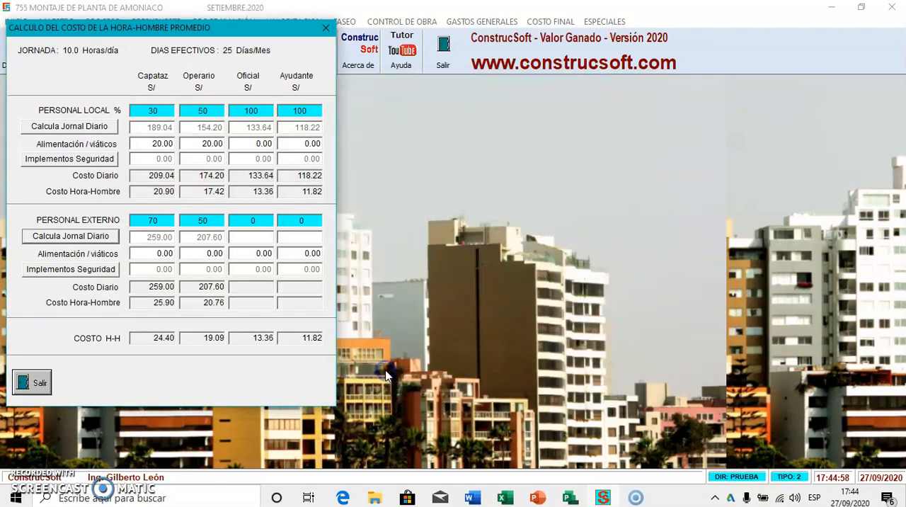
# Set the external personnel's Alimentación / viáticos to 50 for both Capataz and Operario
pyautogui.click(136, 249)
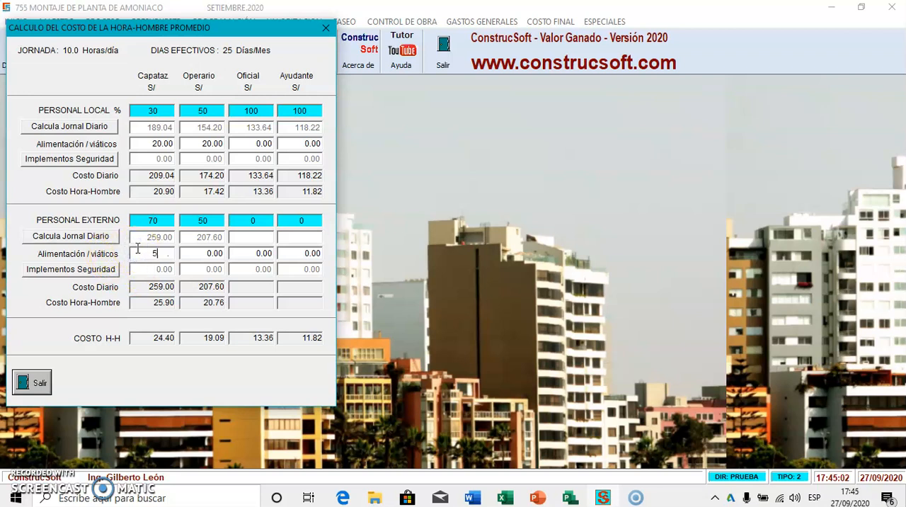
pyautogui.write('50')
pyautogui.press('Tab')
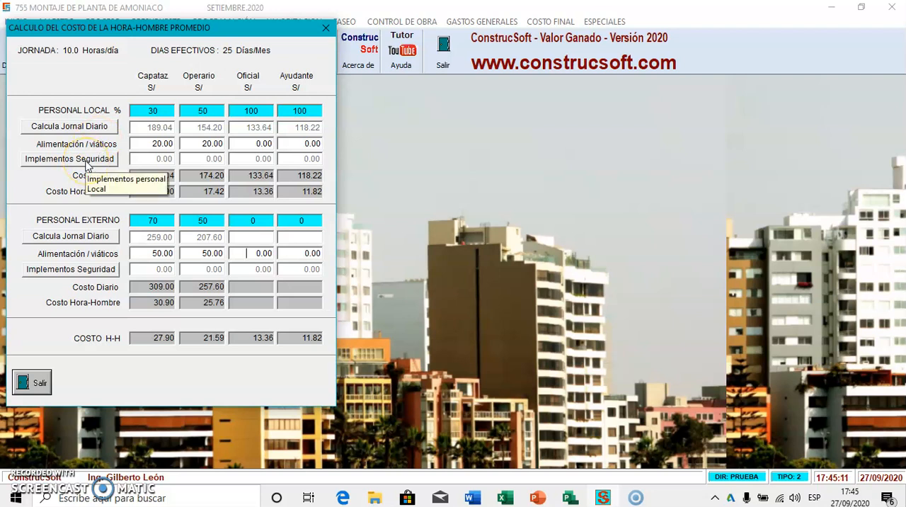
# Add GUANTES DE MANO, CASCOS and BOTAS from the master list to the local personnel's safety implements
pyautogui.click(86, 161)
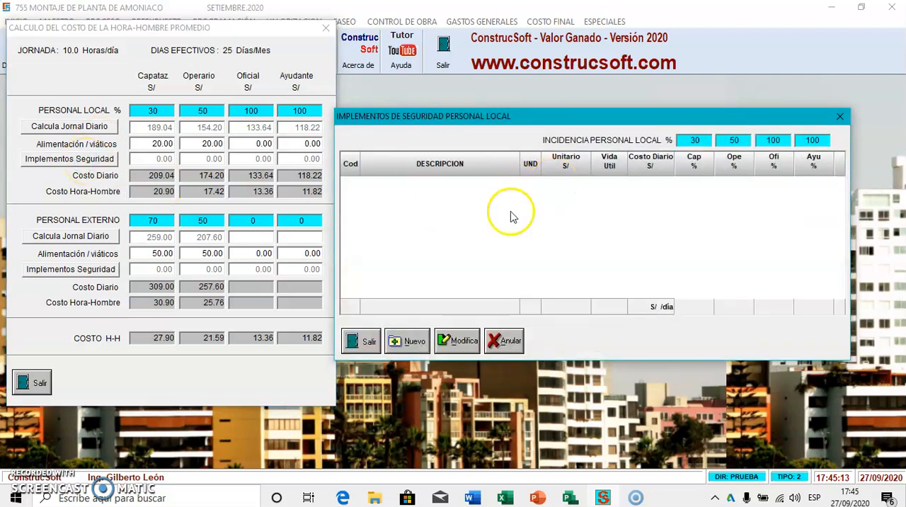
pyautogui.click(408, 340)
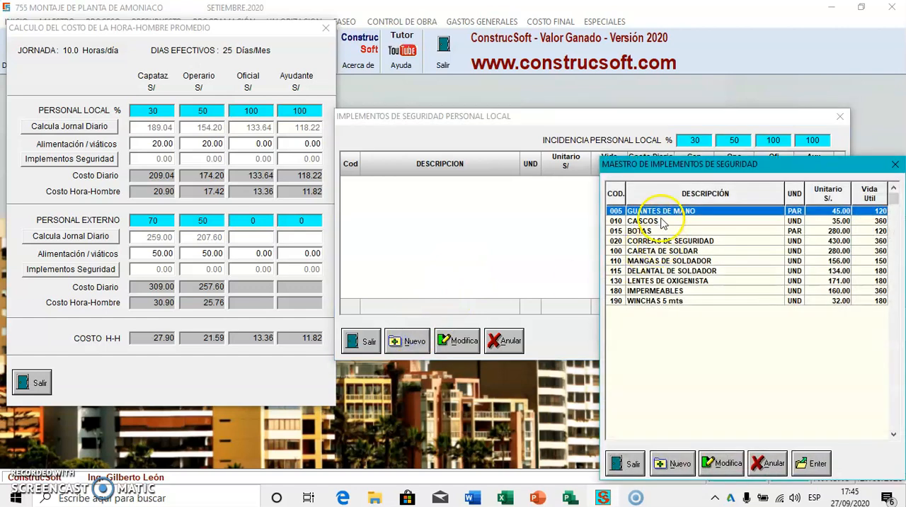
pyautogui.doubleClick(664, 216)
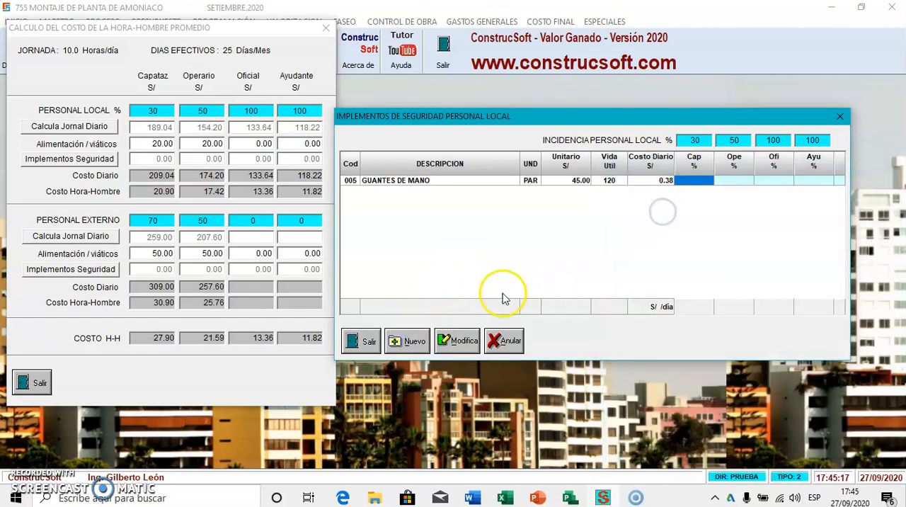
pyautogui.click(408, 339)
pyautogui.doubleClick(609, 221)
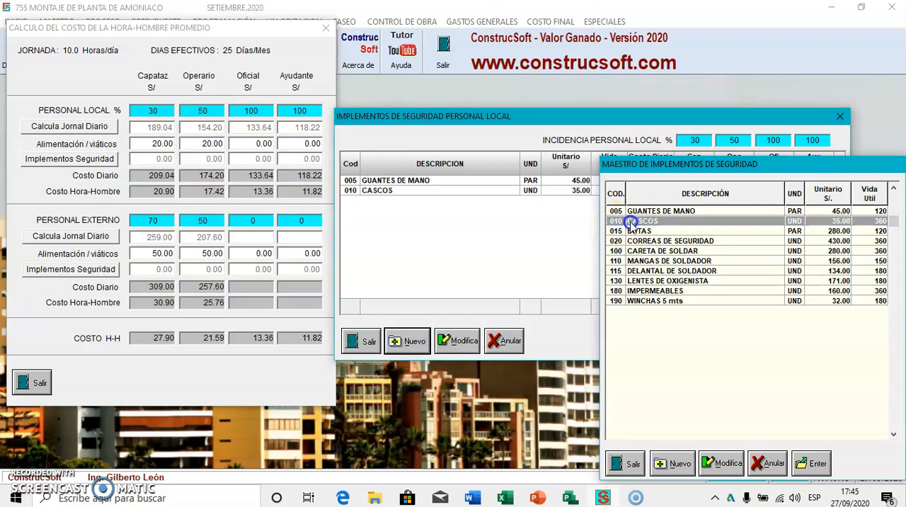
pyautogui.click(415, 341)
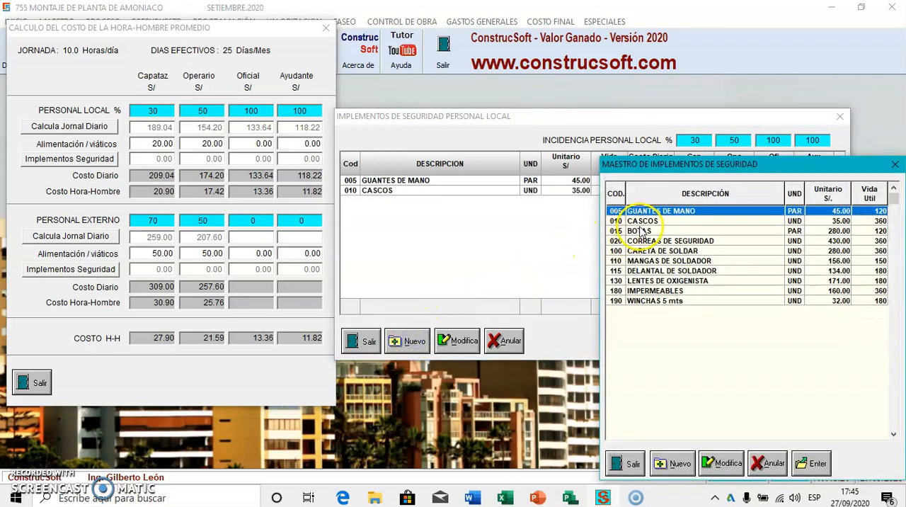
pyautogui.doubleClick(624, 228)
# Set the Capataz percentage to 100 for the gloves, helmets and boots in the local safety implements
pyautogui.click(696, 181)
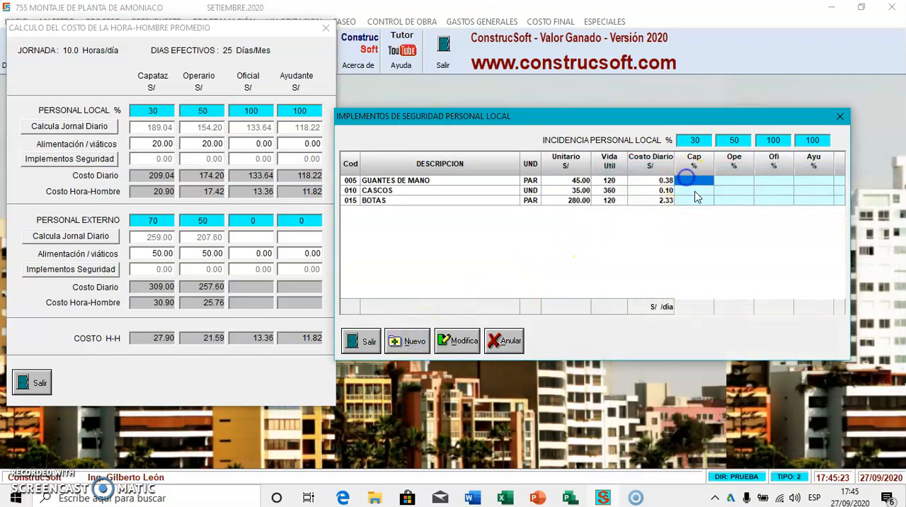
pyautogui.write('100')
pyautogui.click(697, 191)
pyautogui.write('100')
pyautogui.press('Return')
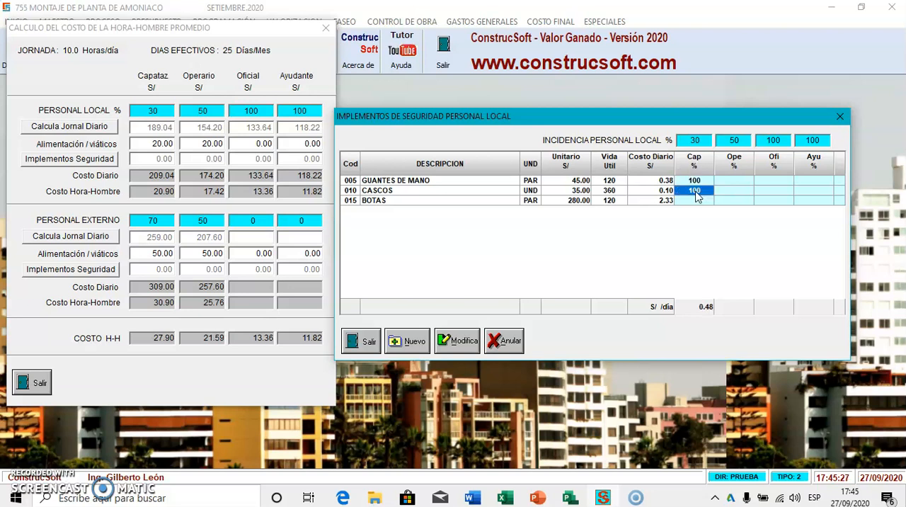
pyautogui.press('Down')
pyautogui.write('10')
pyautogui.press('Return')
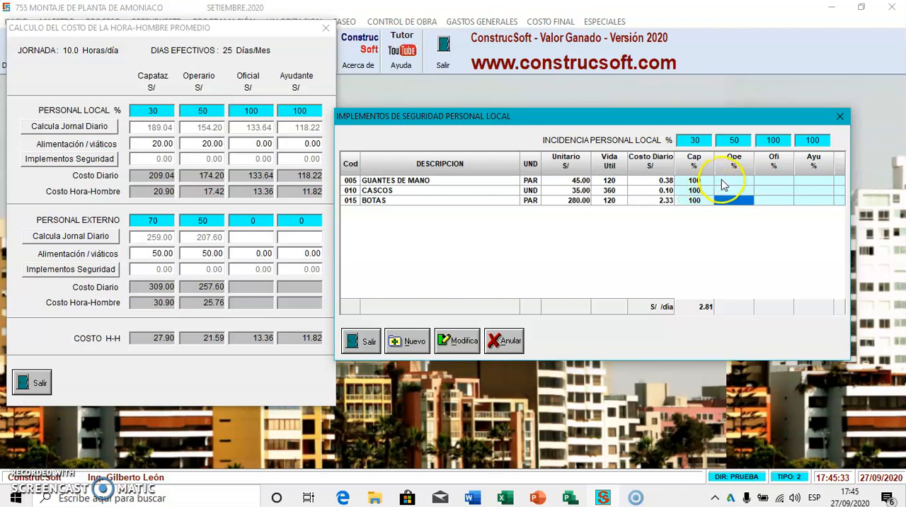
# Set the Operario percentage to 100 for the boots, helmets and gloves in the local safety implements
pyautogui.write('10')
pyautogui.click(726, 189)
pyautogui.write('100')
pyautogui.click(726, 182)
pyautogui.write('1')
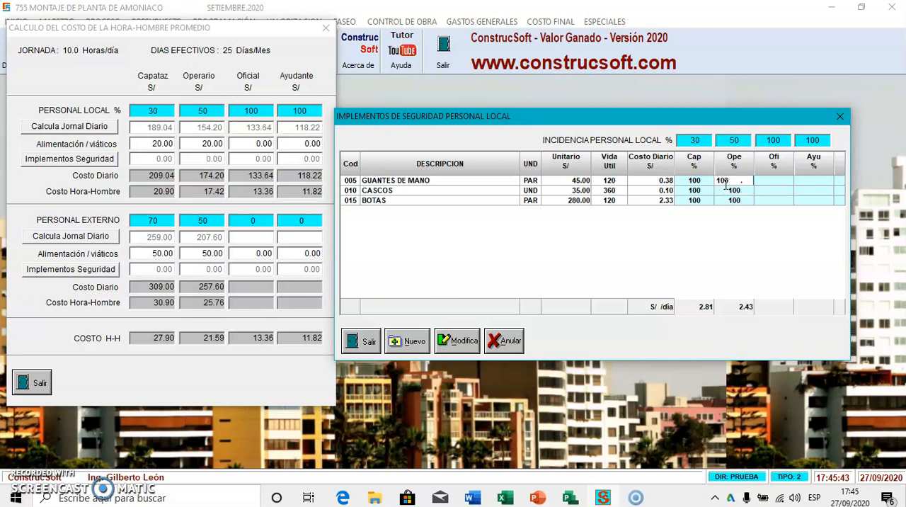
pyautogui.write('00')
pyautogui.press('Return')
# Set the Oficial percentage to 100 for all three local safety implements
pyautogui.press('Right')
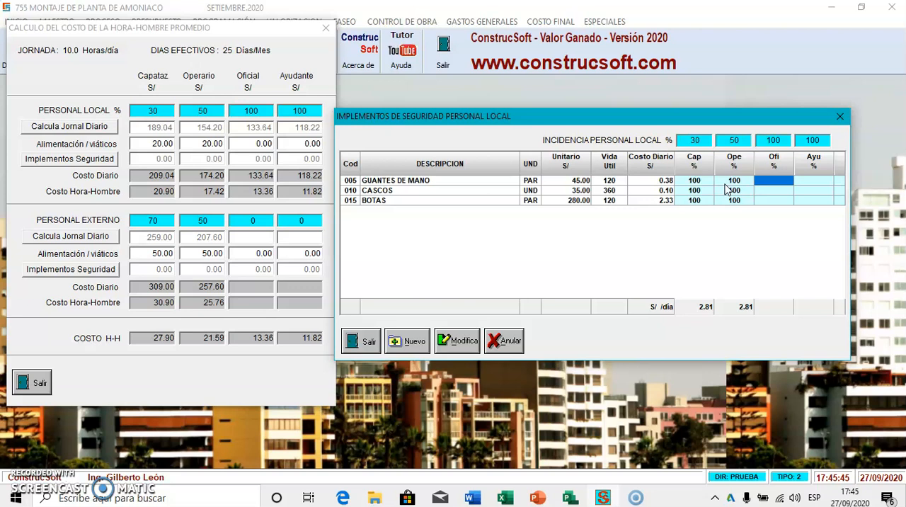
pyautogui.write('100')
pyautogui.press('Down')
pyautogui.write('1')
pyautogui.press('Down')
# Set the Ayudante percentage to 100 for the boots, helmets and gloves in the local safety implements
pyautogui.write('100')
pyautogui.press('Return')
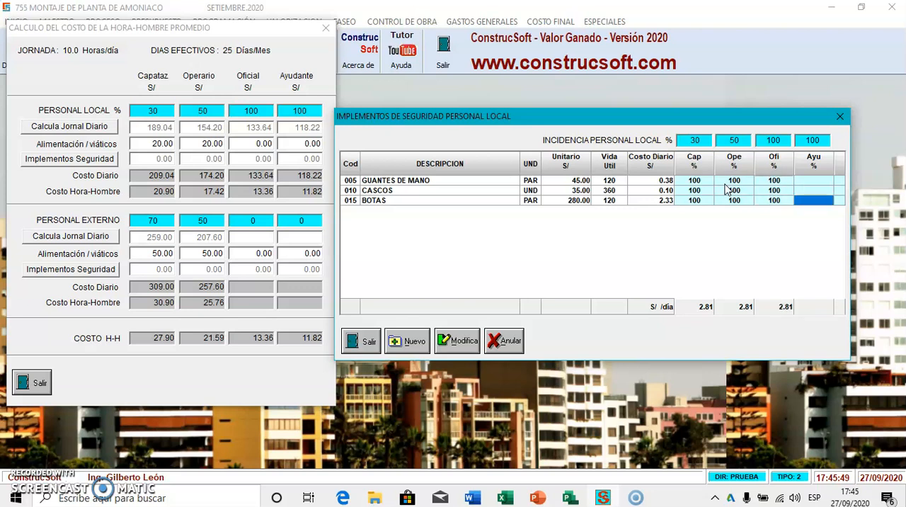
pyautogui.write('100')
pyautogui.press('Up')
pyautogui.write('100')
pyautogui.press('Up')
pyautogui.write('10')
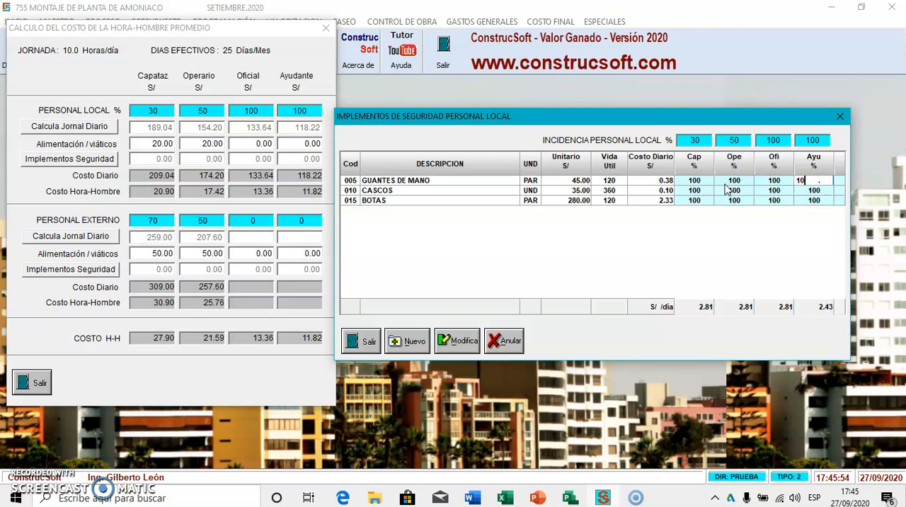
pyautogui.press('Up')
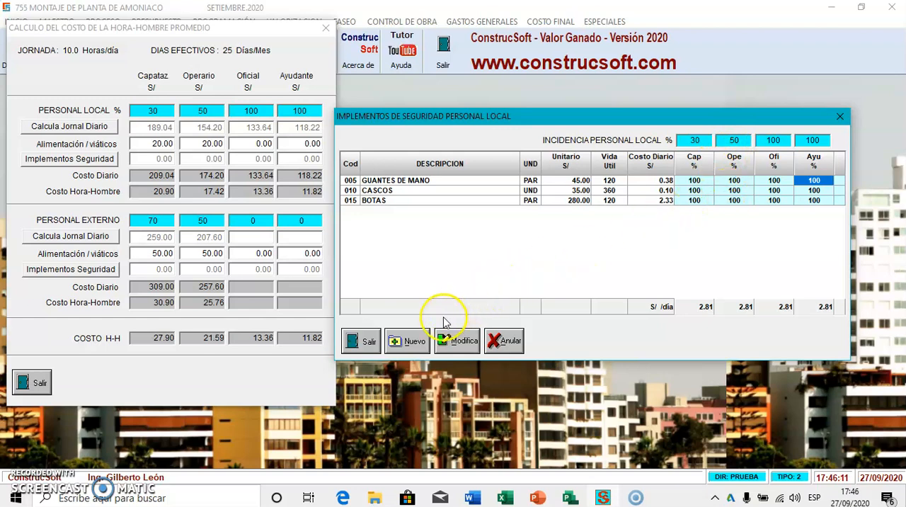
# Add CORREAS DE SEGURIDAD to the local safety implements with 30% for Operario and close the local list
pyautogui.click(411, 341)
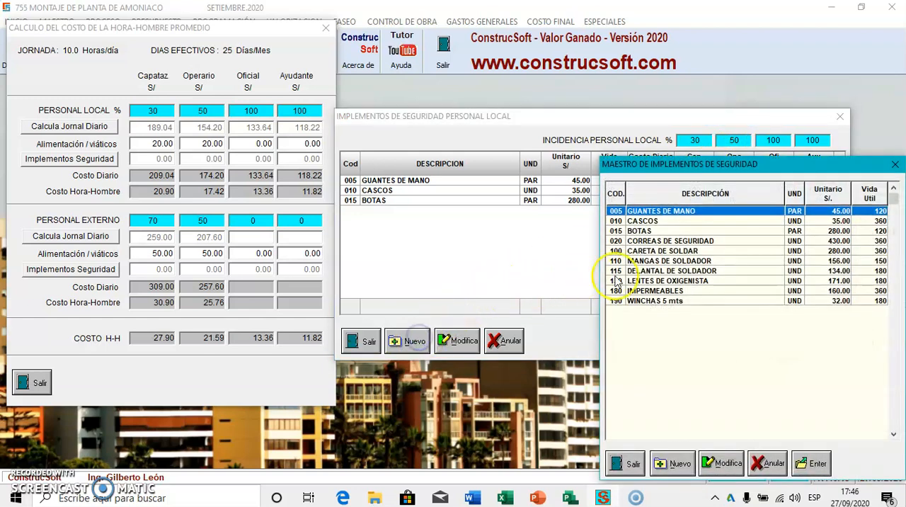
pyautogui.click(672, 241)
pyautogui.doubleClick(672, 241)
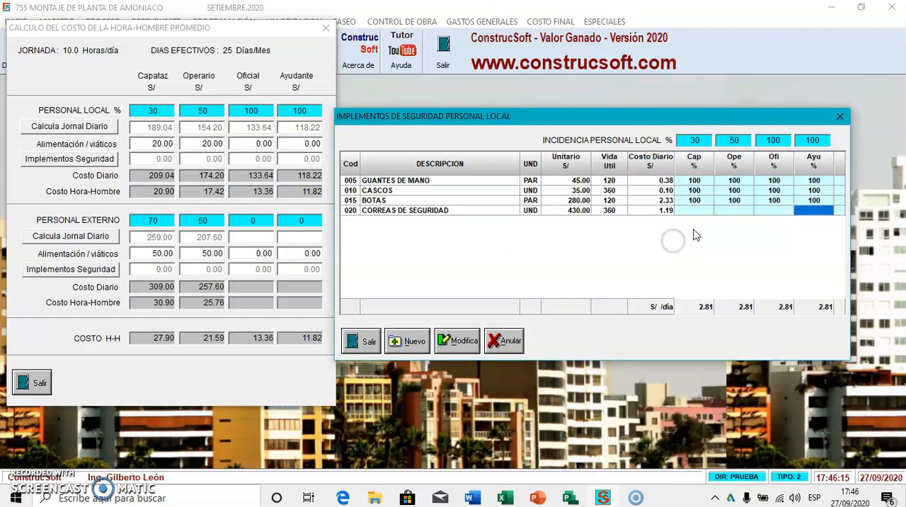
pyautogui.click(730, 211)
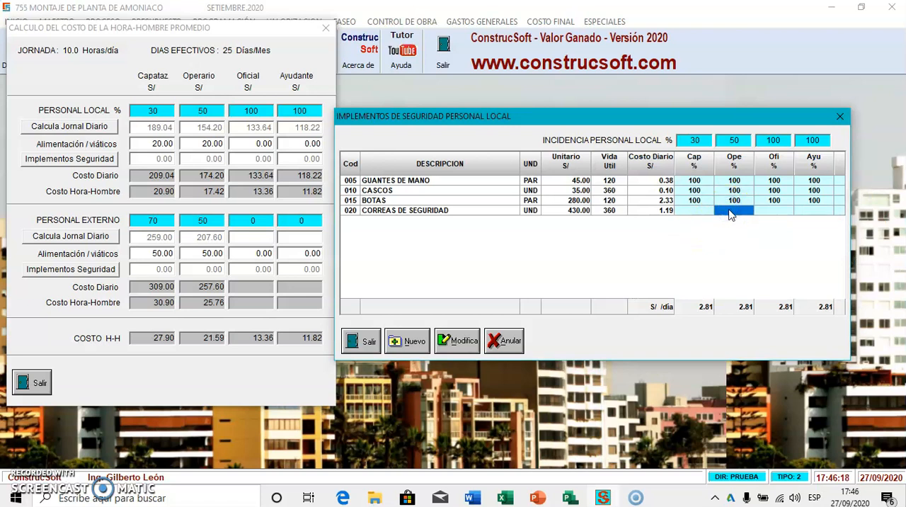
pyautogui.write('30')
pyautogui.press('Return')
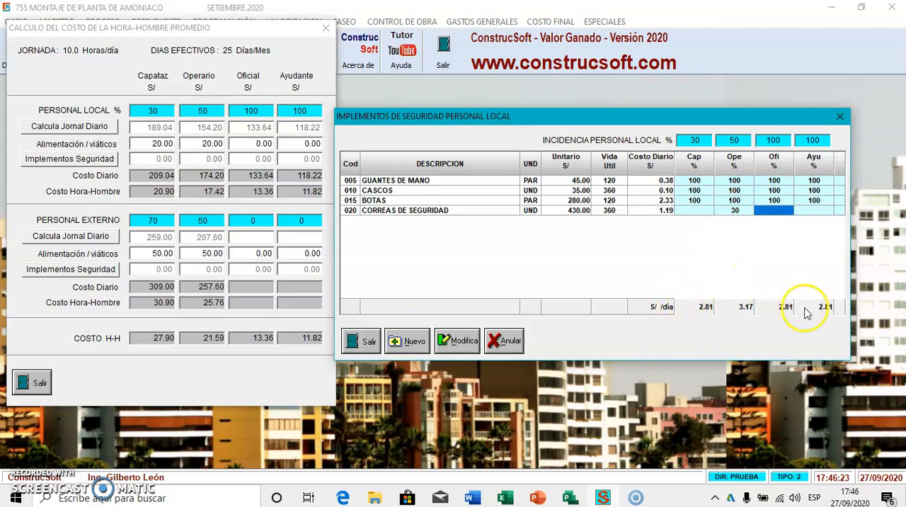
pyautogui.click(365, 337)
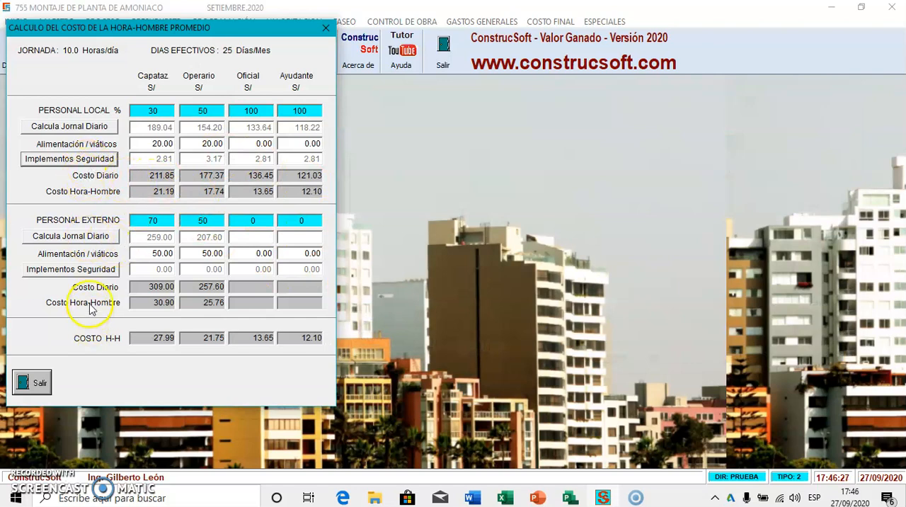
# Add GUANTES DE MANO, CASCOS and BOTAS from the master list to the external personnel's safety implements
pyautogui.click(93, 270)
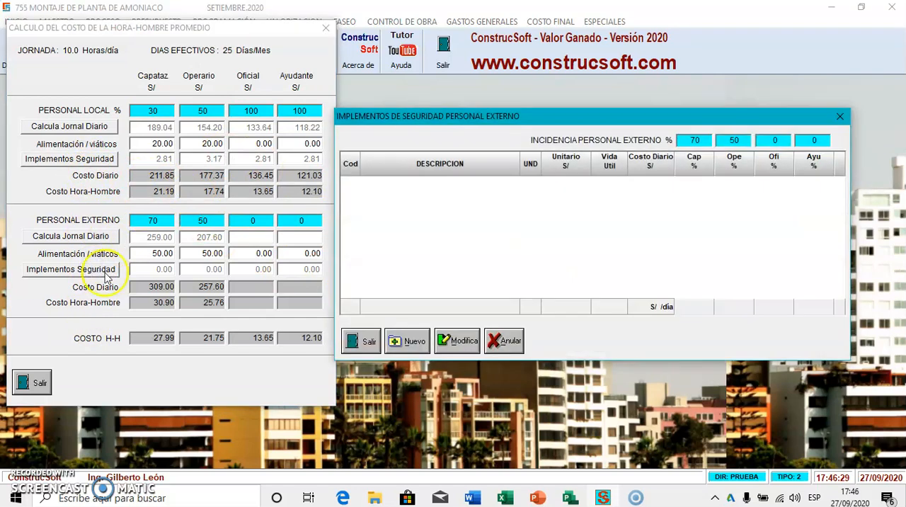
pyautogui.click(408, 341)
pyautogui.doubleClick(641, 211)
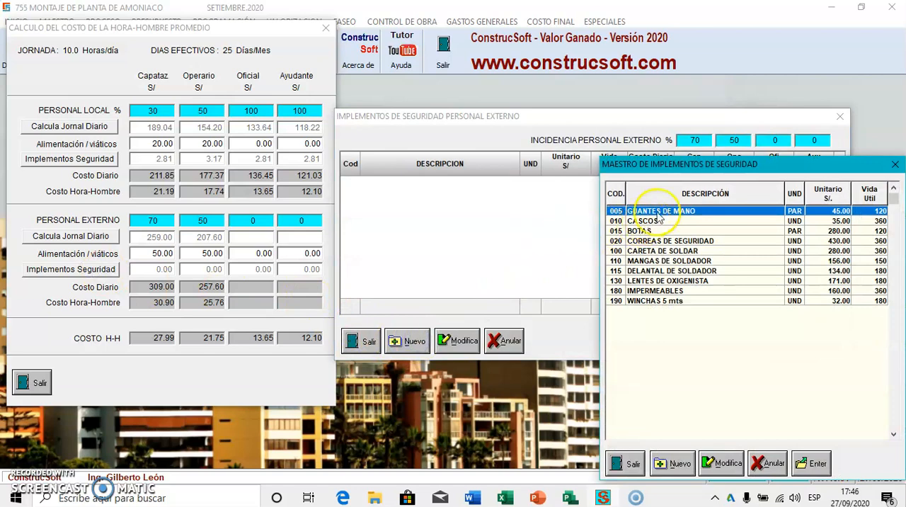
pyautogui.click(408, 342)
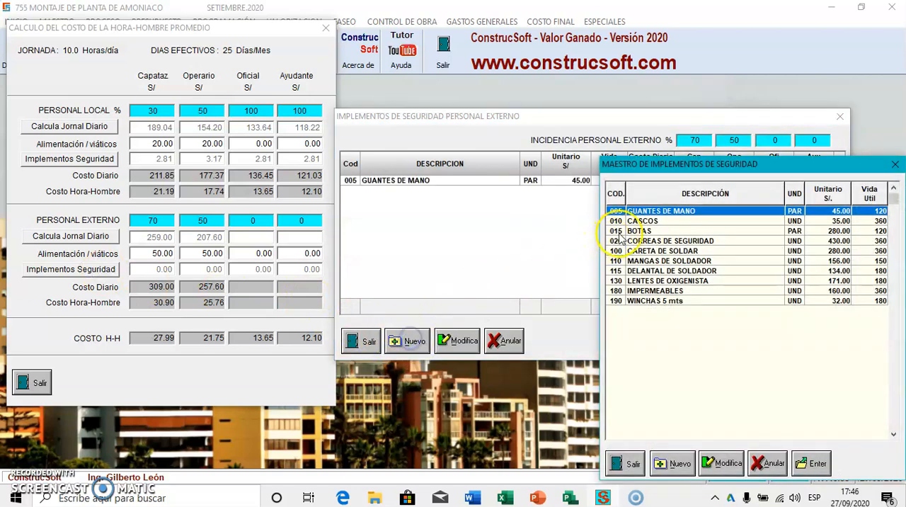
pyautogui.doubleClick(648, 223)
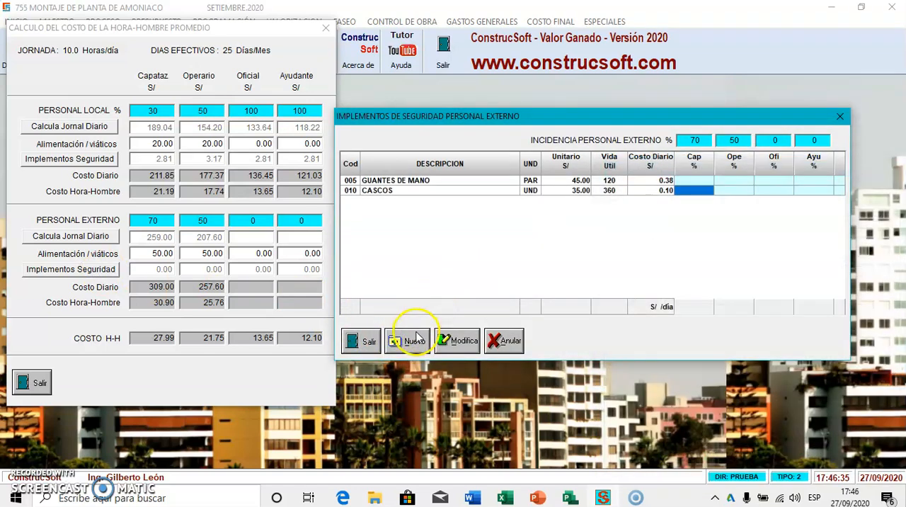
pyautogui.click(408, 342)
pyautogui.doubleClick(665, 232)
# Set the Capataz percentage to 100 for the gloves, helmets and boots in the external safety implements
pyautogui.click(696, 182)
pyautogui.write('100')
pyautogui.click(697, 191)
pyautogui.write('100')
pyautogui.press('Return')
pyautogui.write('100')
pyautogui.press('Return')
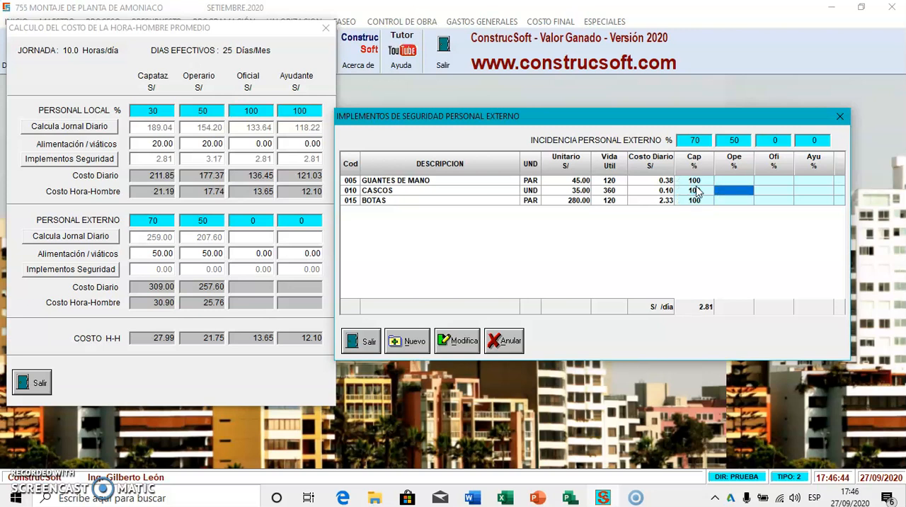
# Set the Operario percentage to 100 for the gloves, helmets and boots in the external safety implements
pyautogui.press('Up')
pyautogui.write('100')
pyautogui.press('Return')
pyautogui.write('10')
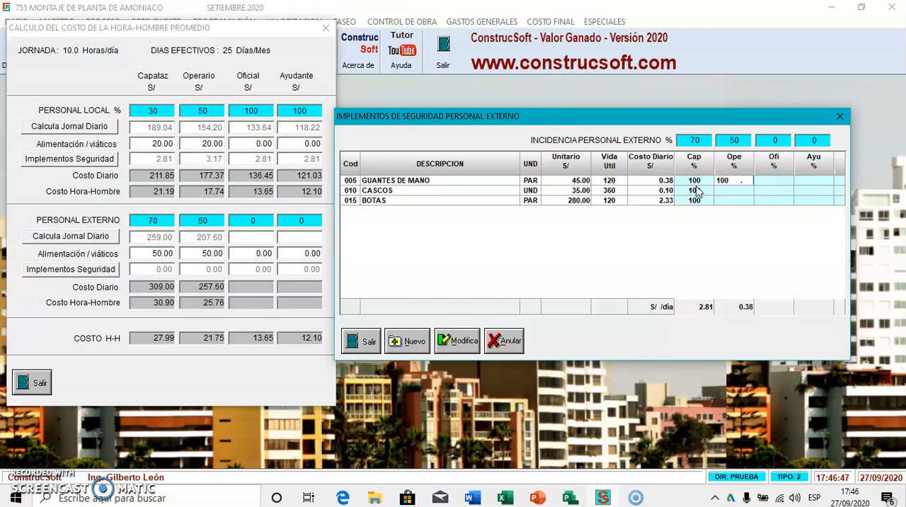
pyautogui.write('0')
pyautogui.press('Return')
pyautogui.write('100')
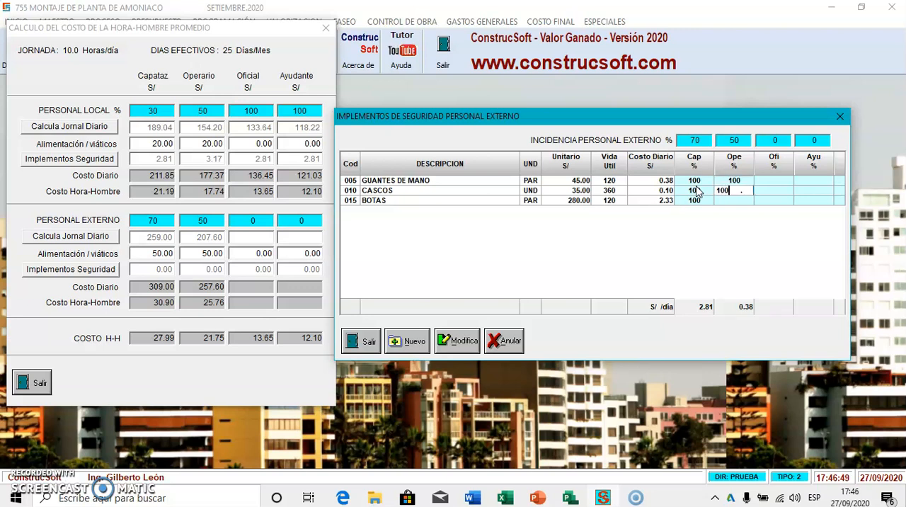
pyautogui.press('Up')
pyautogui.press('Down')
pyautogui.press('Down')
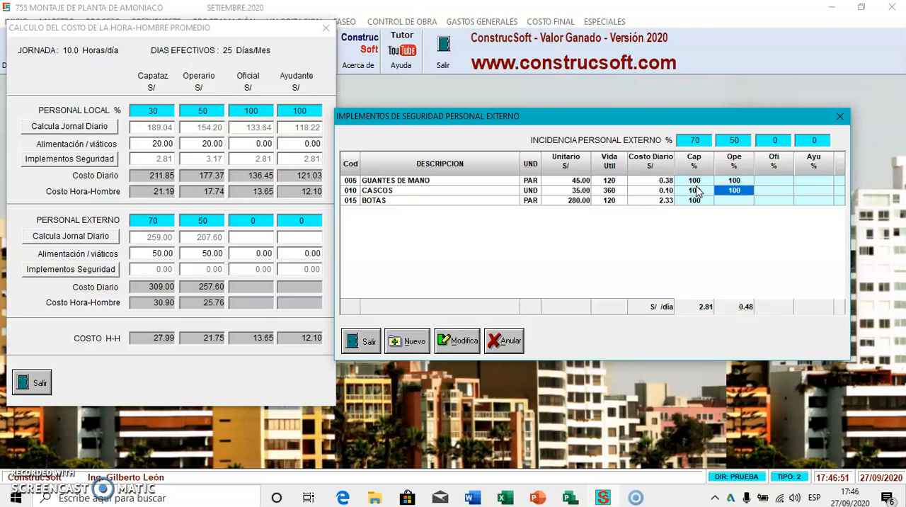
pyautogui.write('100')
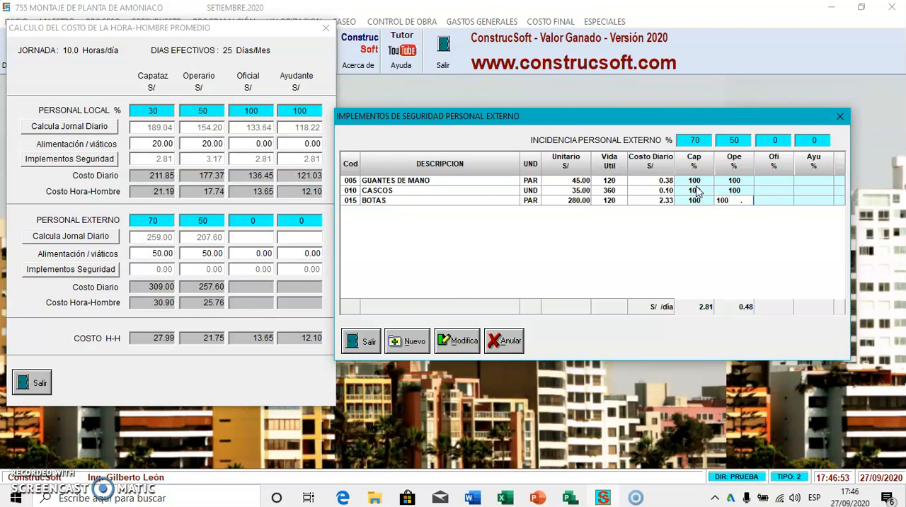
pyautogui.press('Return')
pyautogui.click(698, 192)
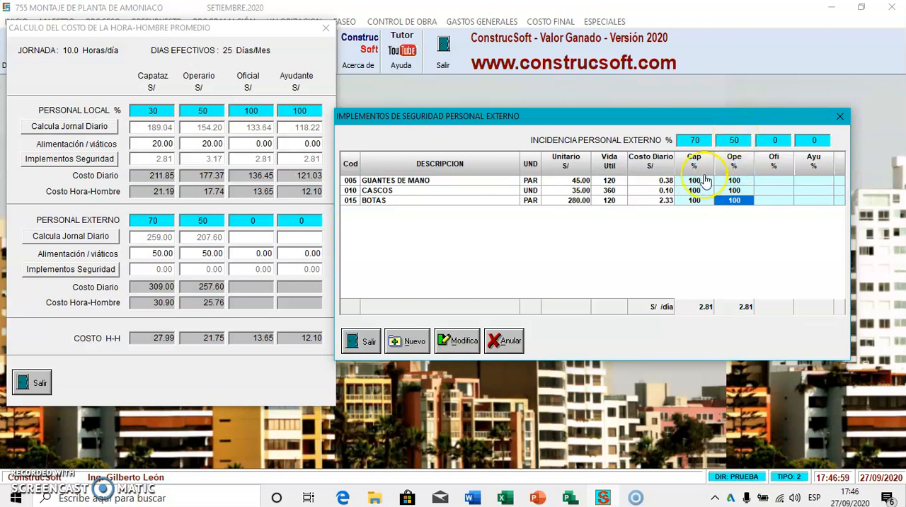
# Add CARETA DE SOLDAR to the external safety implements with 50% for Operario and close the average man-hour cost calculation
pyautogui.click(420, 341)
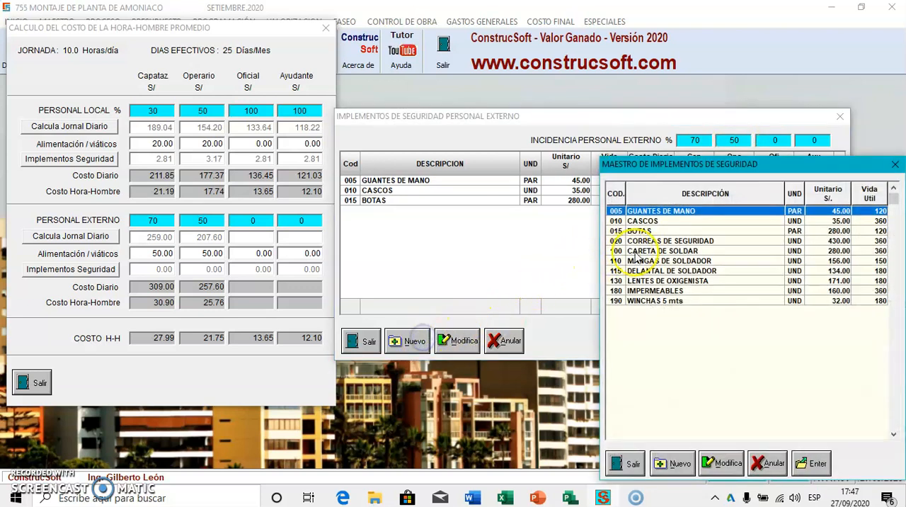
pyautogui.doubleClick(676, 252)
pyautogui.click(735, 211)
pyautogui.click(737, 219)
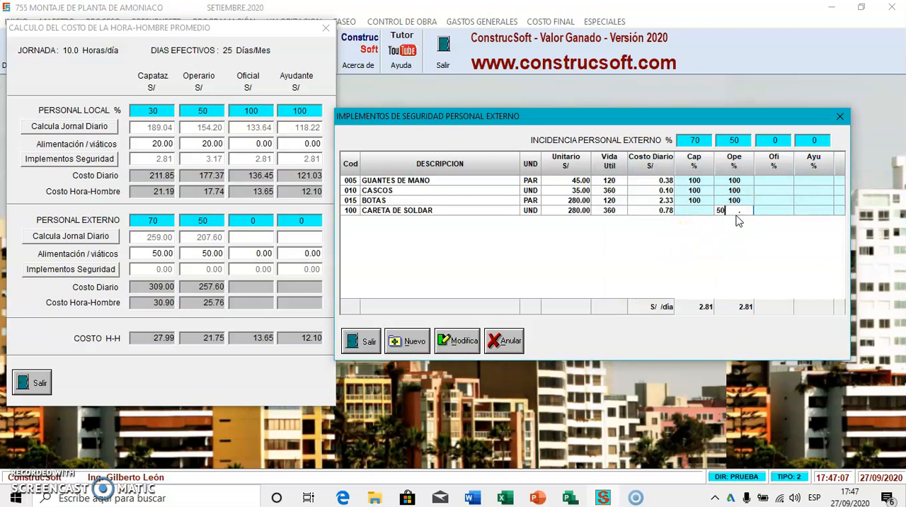
pyautogui.press('Return')
pyautogui.click(366, 342)
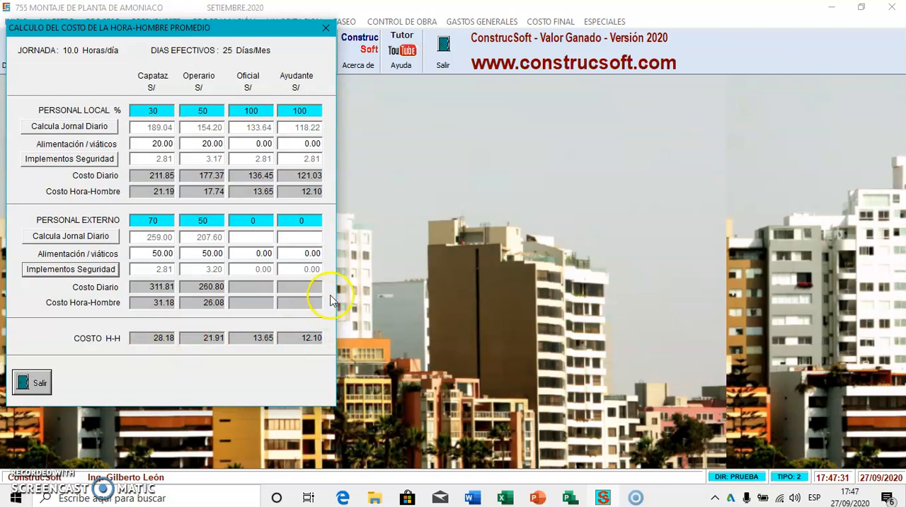
pyautogui.click(36, 381)
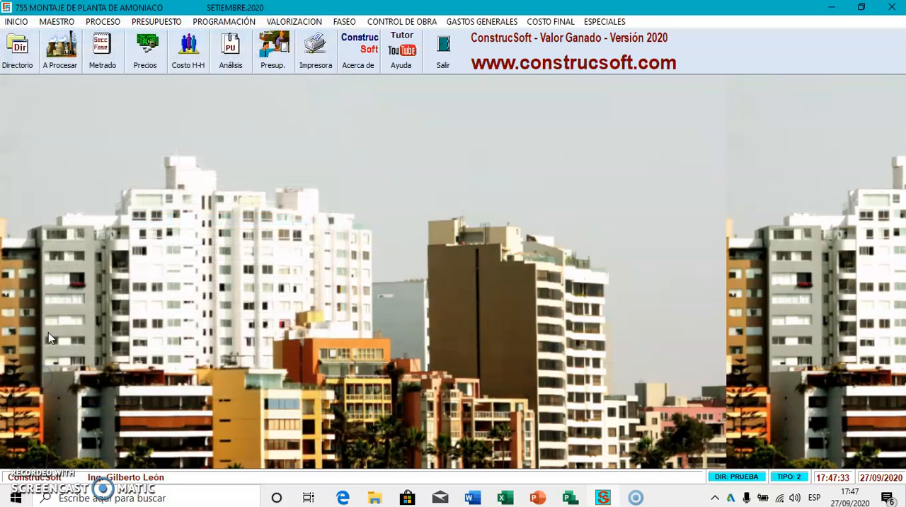
# Open the project's price list and assign the Promedio CAPATAZ man-hour cost to the CAPATAZ labour item
pyautogui.click(145, 48)
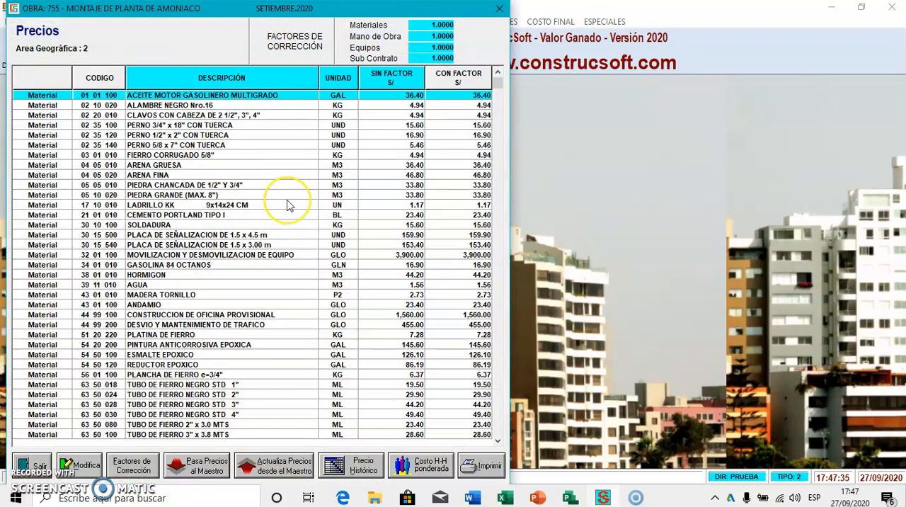
pyautogui.press('Down')
pyautogui.press('Down')
pyautogui.press('Down')
pyautogui.press('Down')
pyautogui.press('Down')
pyautogui.press('Down')
pyautogui.press('Down')
pyautogui.press('Down')
pyautogui.press('Down')
pyautogui.press('Down')
pyautogui.press('Down')
pyautogui.press('Down')
pyautogui.press('Down')
pyautogui.press('Down')
pyautogui.press('Down')
pyautogui.press('Down')
pyautogui.press('Down')
pyautogui.press('Down')
pyautogui.press('Down')
pyautogui.press('Down')
pyautogui.press('Down')
pyautogui.press('Down')
pyautogui.press('Down')
pyautogui.press('Down')
pyautogui.press('Down')
pyautogui.press('Down')
pyautogui.press('Down')
pyautogui.press('Down')
pyautogui.press('Down')
pyautogui.press('Down')
pyautogui.press('Down')
pyautogui.press('Down')
pyautogui.press('Down')
pyautogui.press('Down')
pyautogui.press('Down')
pyautogui.press('Down')
pyautogui.press('Down')
pyautogui.press('Down')
pyautogui.press('Down')
pyautogui.press('Down')
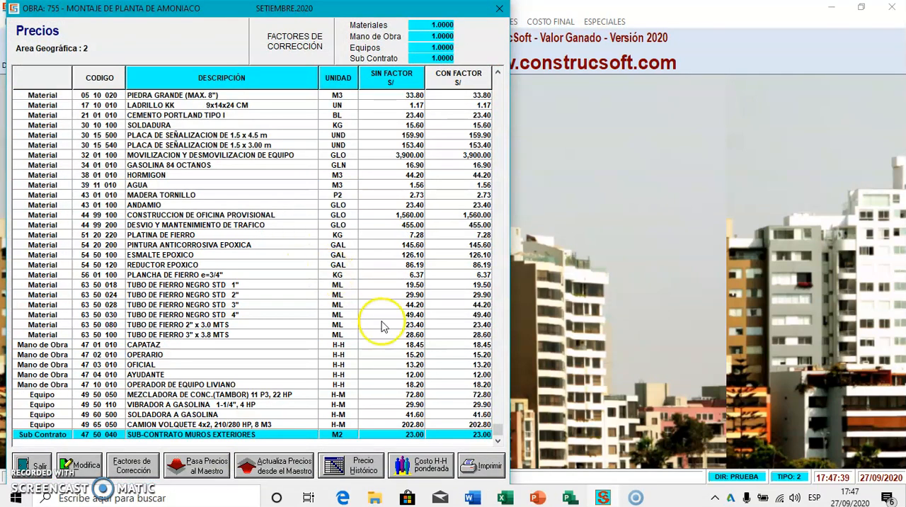
pyautogui.click(451, 345)
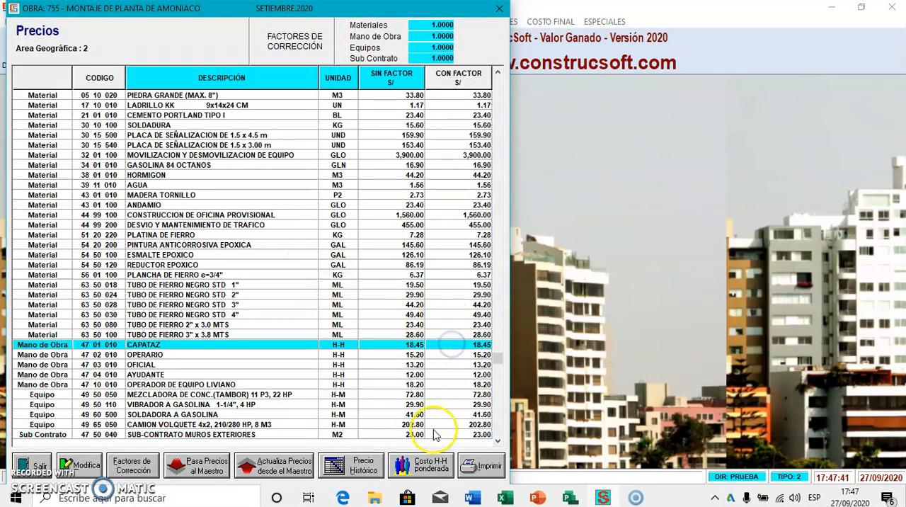
pyautogui.click(424, 464)
pyautogui.doubleClick(635, 392)
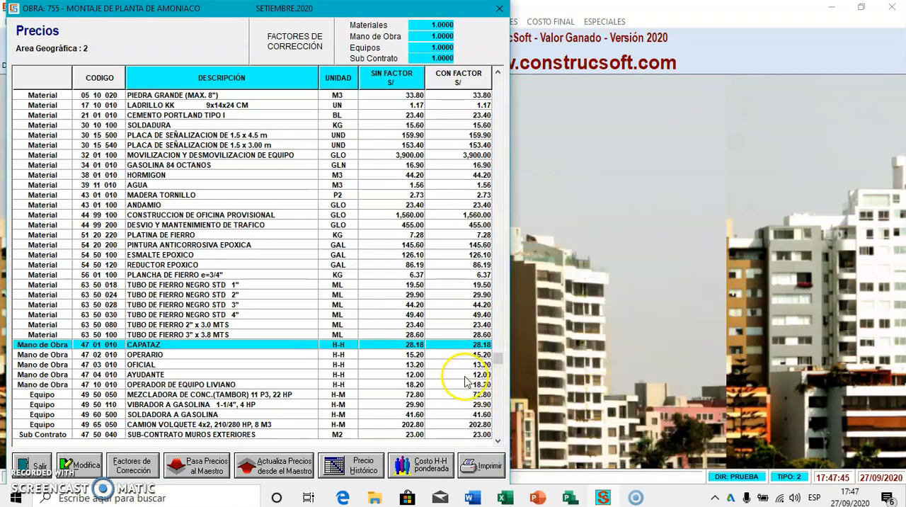
# Assign the matching Promedio man-hour costs to the OPERARIO and OFICIAL labour items in the price list
pyautogui.click(429, 354)
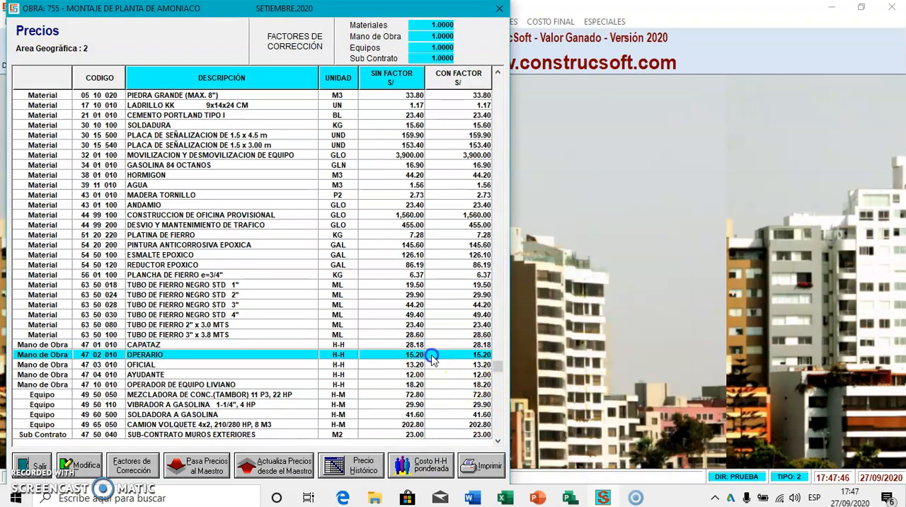
pyautogui.click(407, 461)
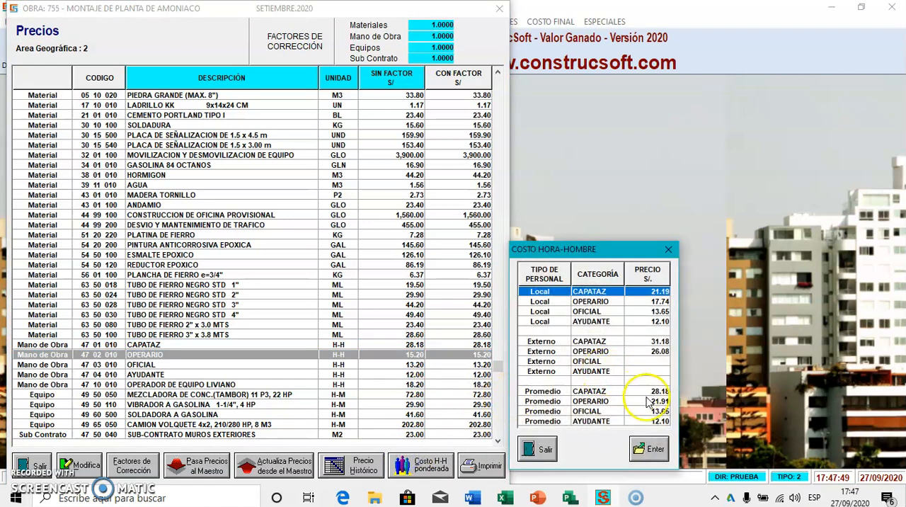
pyautogui.doubleClick(657, 401)
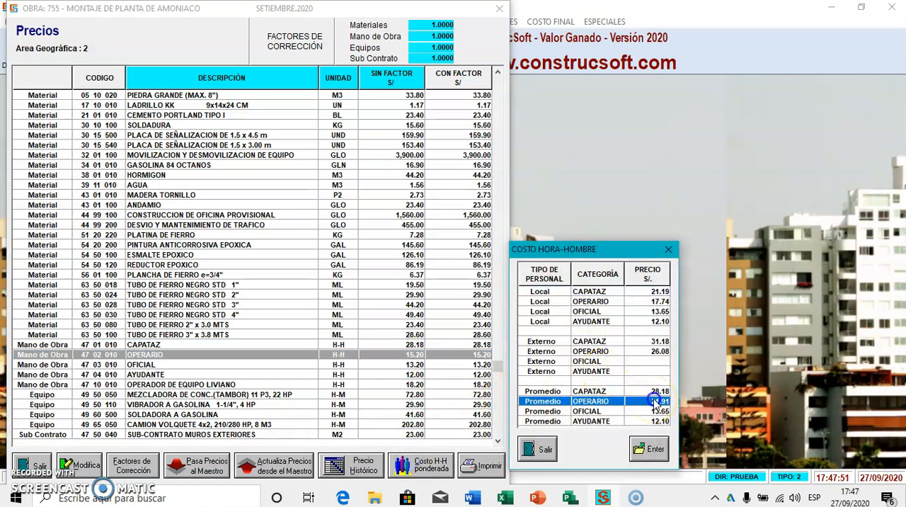
pyautogui.click(481, 366)
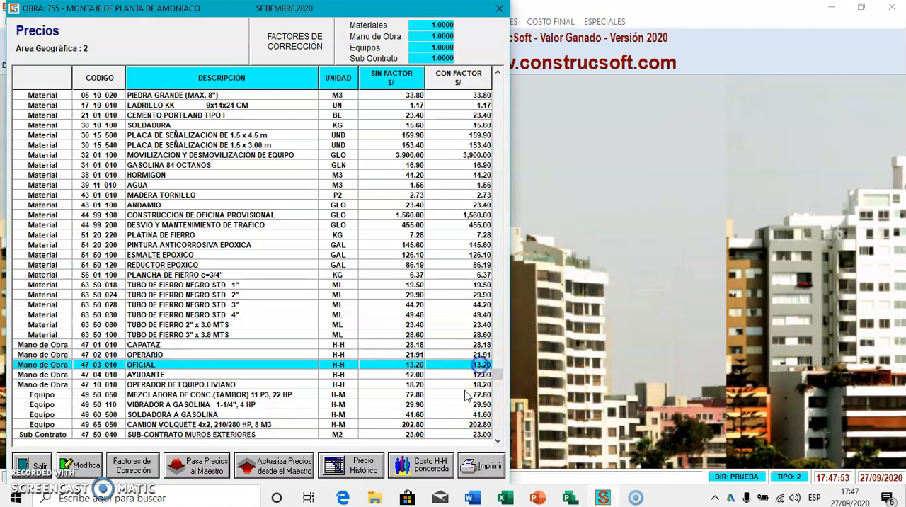
pyautogui.click(421, 464)
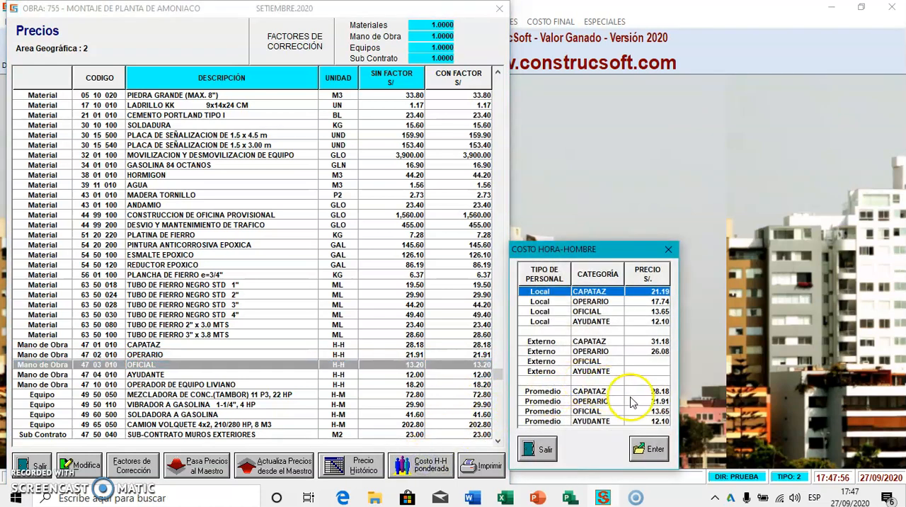
pyautogui.doubleClick(654, 411)
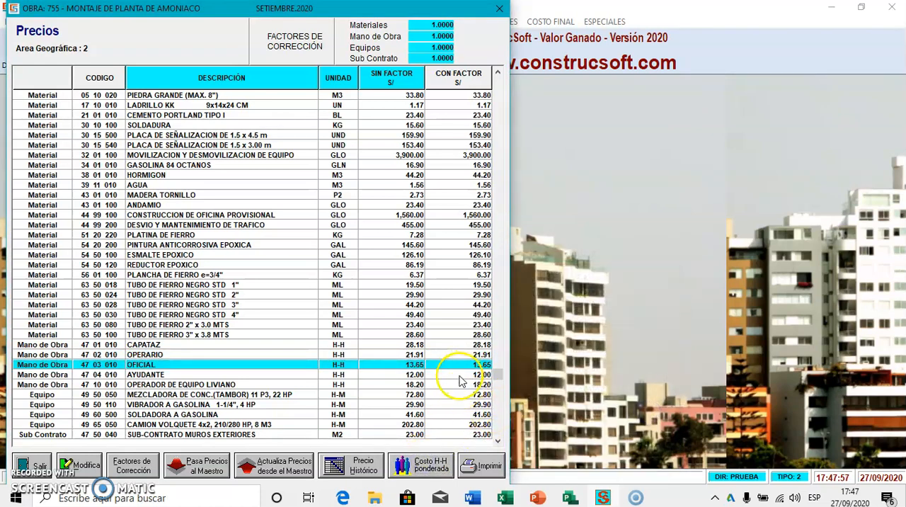
# Assign the Promedio AYUDANTE man-hour cost to the AYUDANTE labour item
pyautogui.click(461, 374)
pyautogui.click(427, 467)
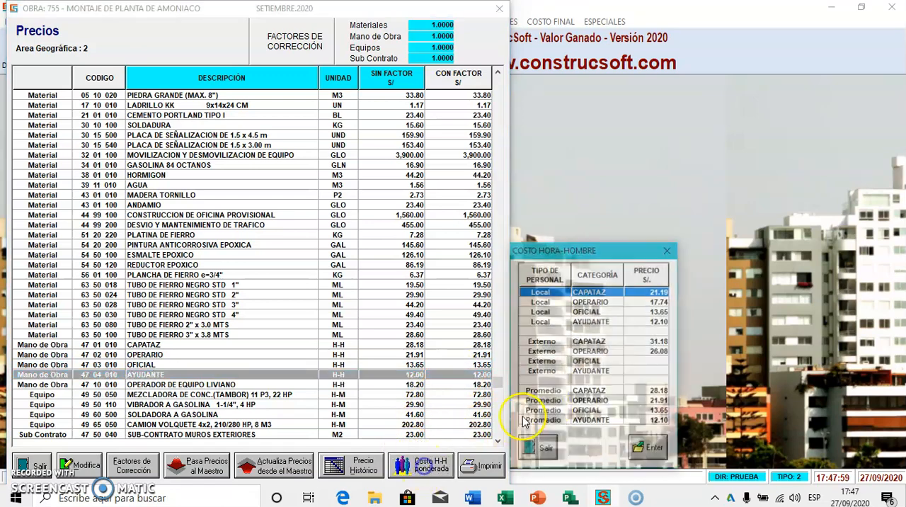
pyautogui.doubleClick(641, 421)
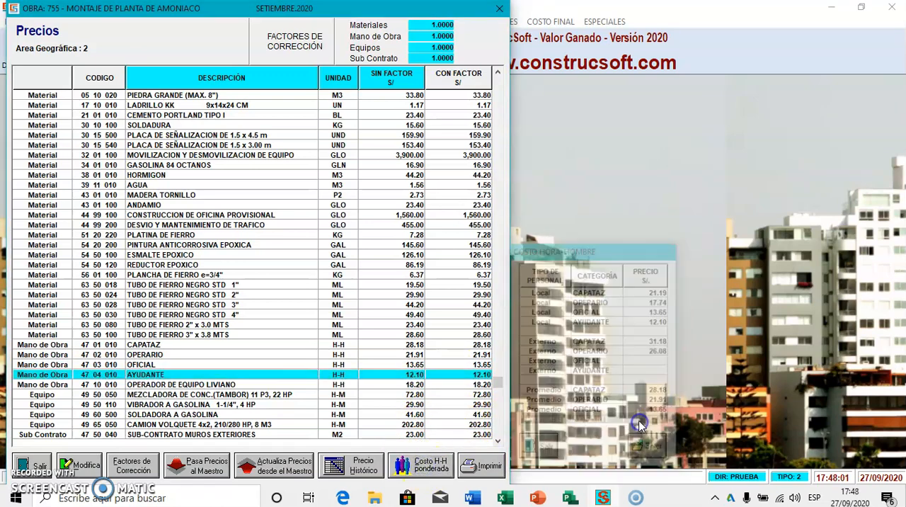
# Assign the Promedio OPERARIO man-hour cost to OPERADOR DE EQUIPO LIVIANO and close the price list
pyautogui.click(480, 384)
pyautogui.click(436, 468)
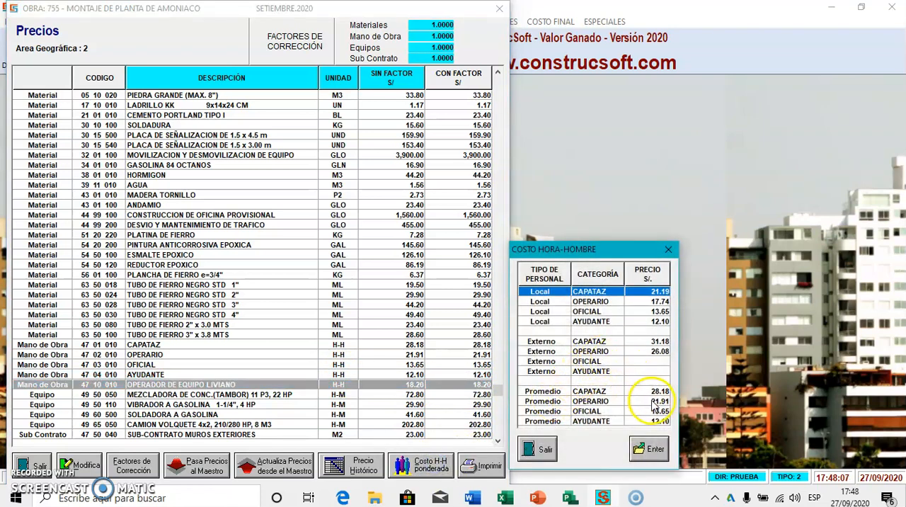
pyautogui.doubleClick(655, 402)
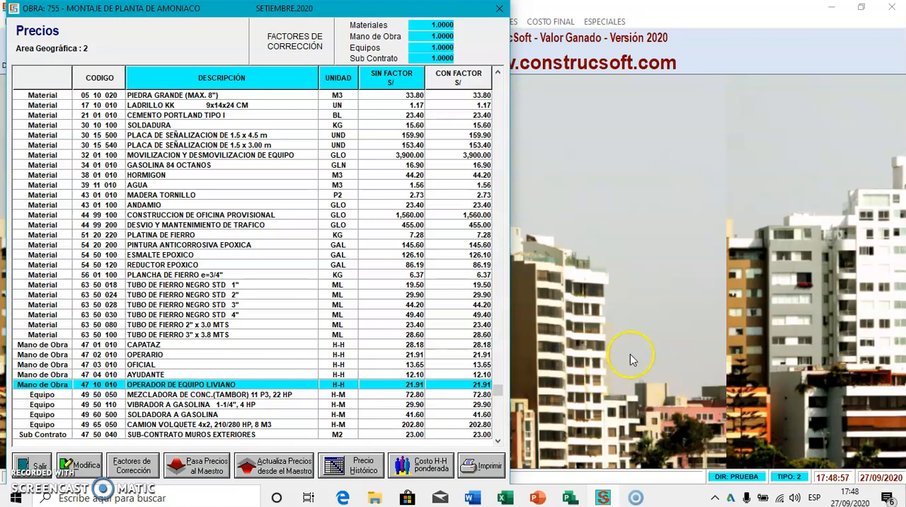
pyautogui.press('Escape')
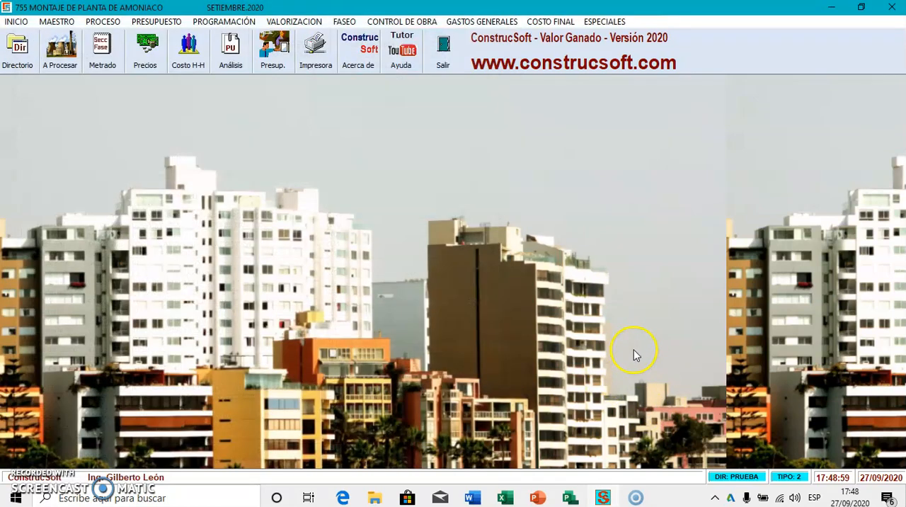